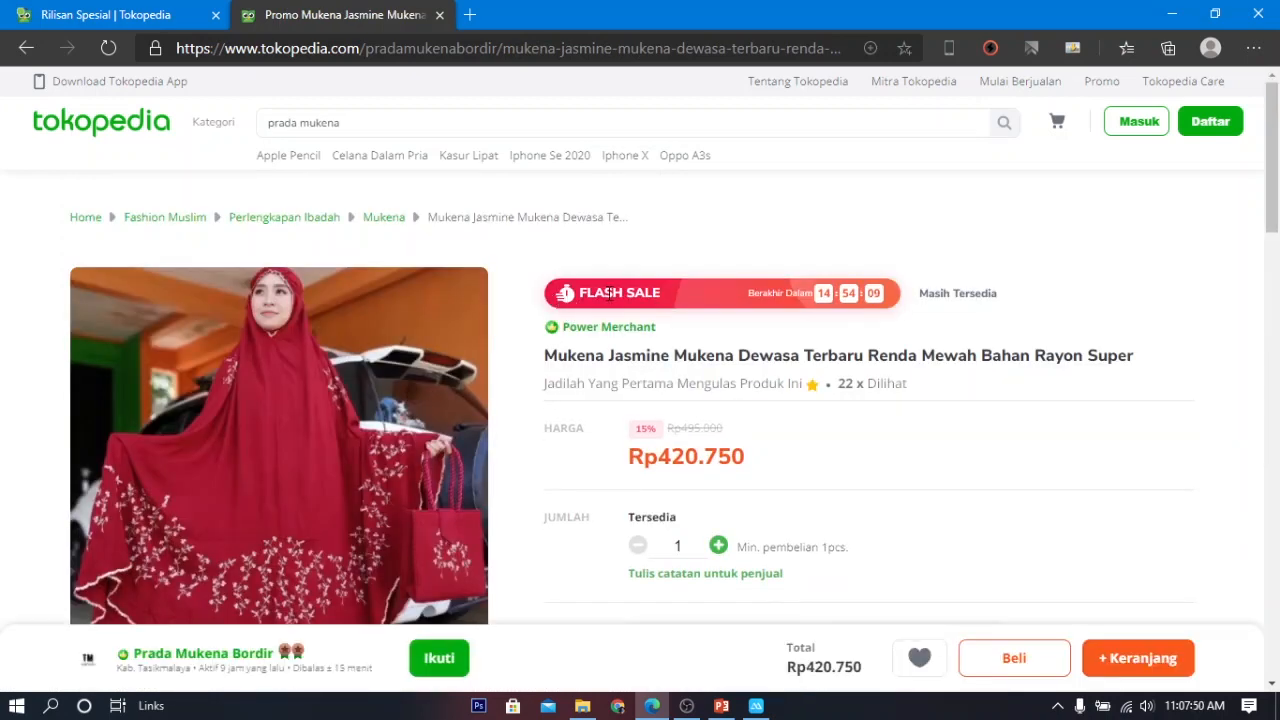
# - Examine the flash sale banner, discounted price and promo details on the Mukena Jasmine product page
pyautogui.scroll(-2, 647, 259)
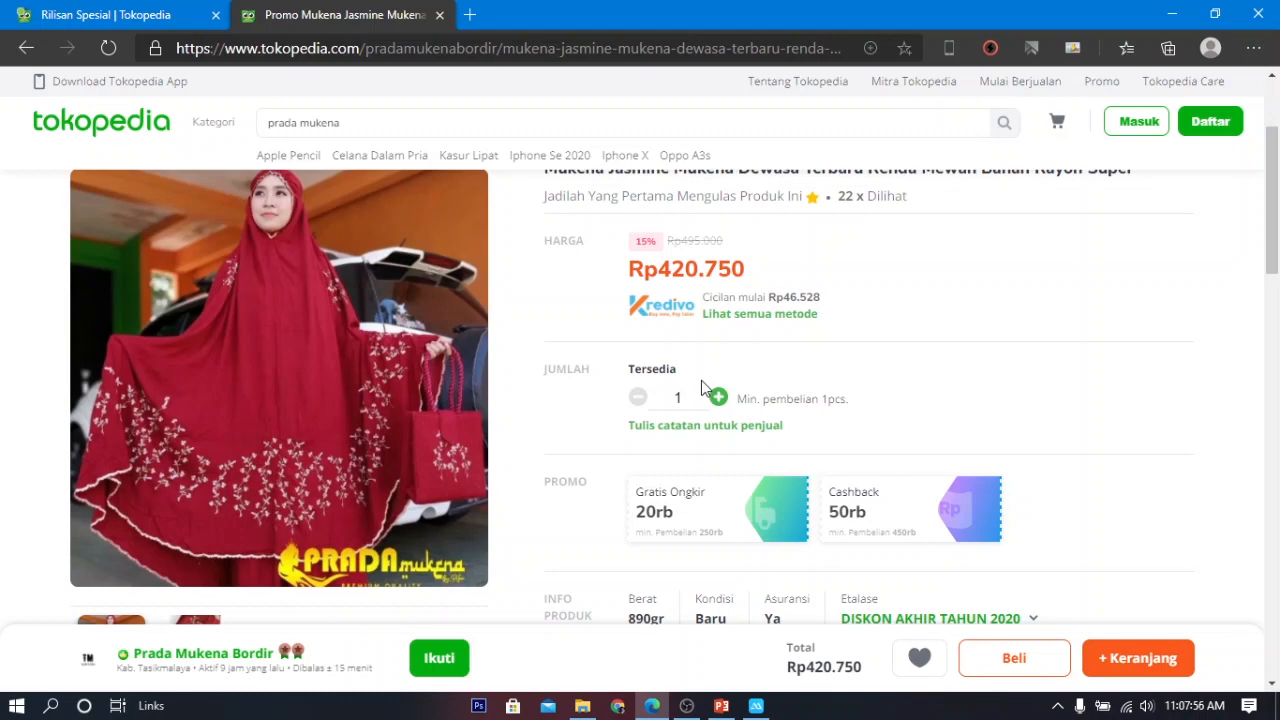
pyautogui.scroll(2, 702, 388)
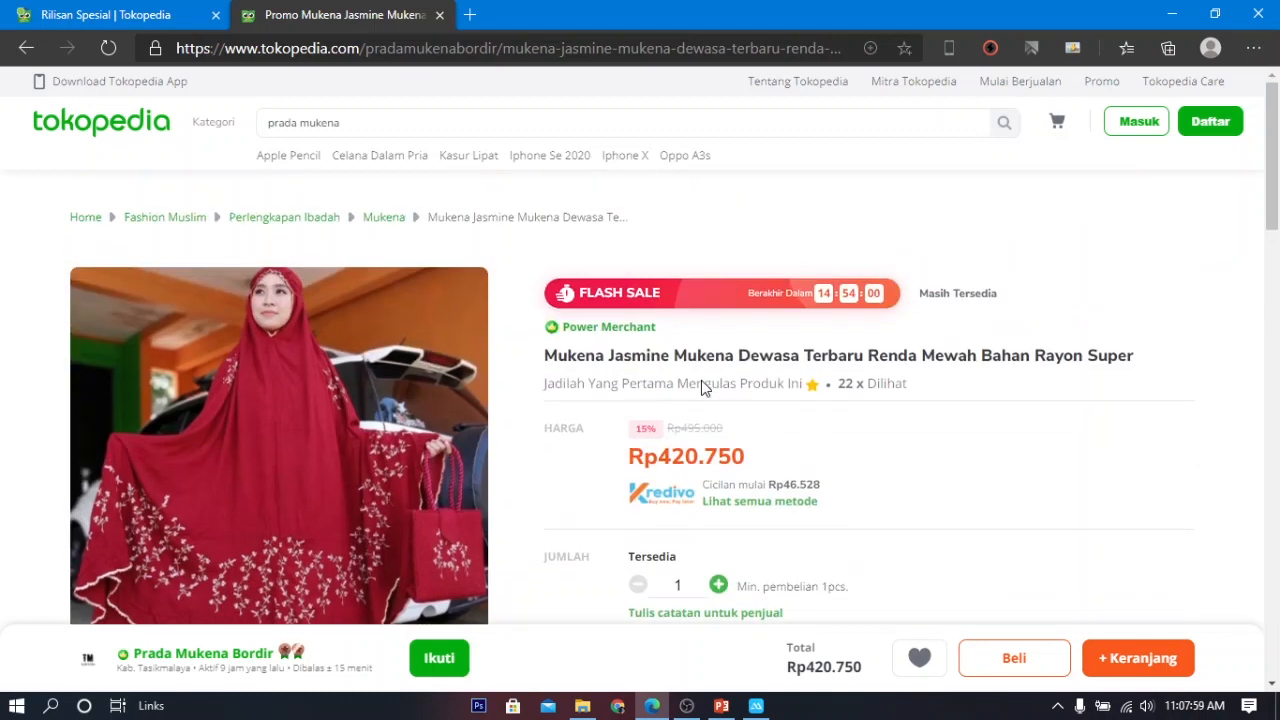
pyautogui.scroll(-2, 550, 306)
pyautogui.scroll(-1, 780, 280)
pyautogui.scroll(3, 523, 343)
# - Switch to the Rilisan Spesial seller page, start a new campaign and open its Info Campaign settings
pyautogui.click(142, 12)
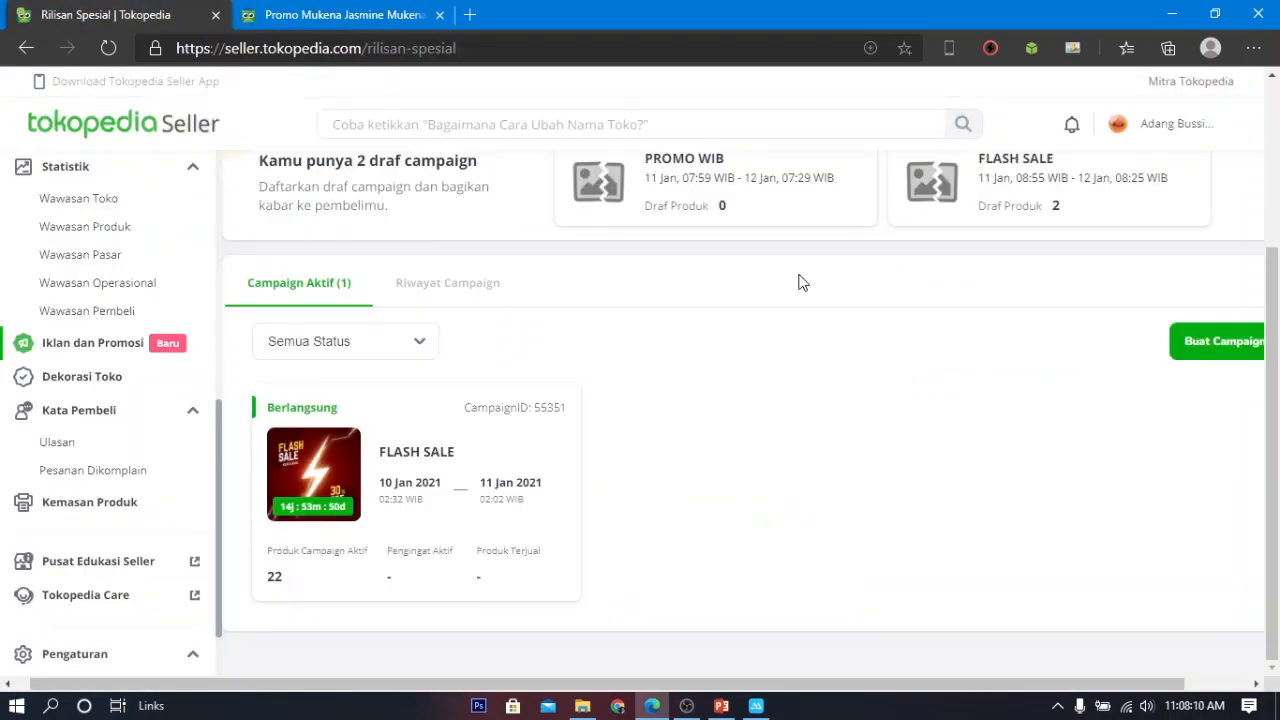
pyautogui.moveTo(634, 686); pyautogui.dragTo(705, 688)
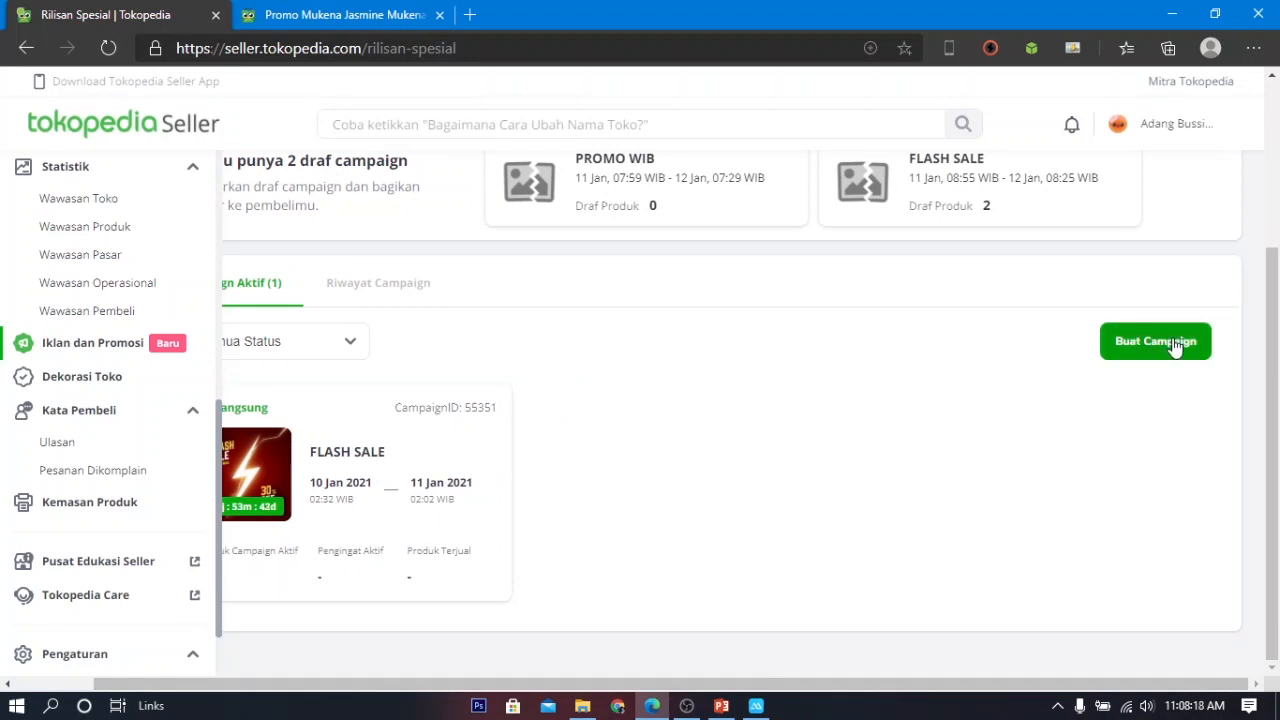
pyautogui.click(1175, 342)
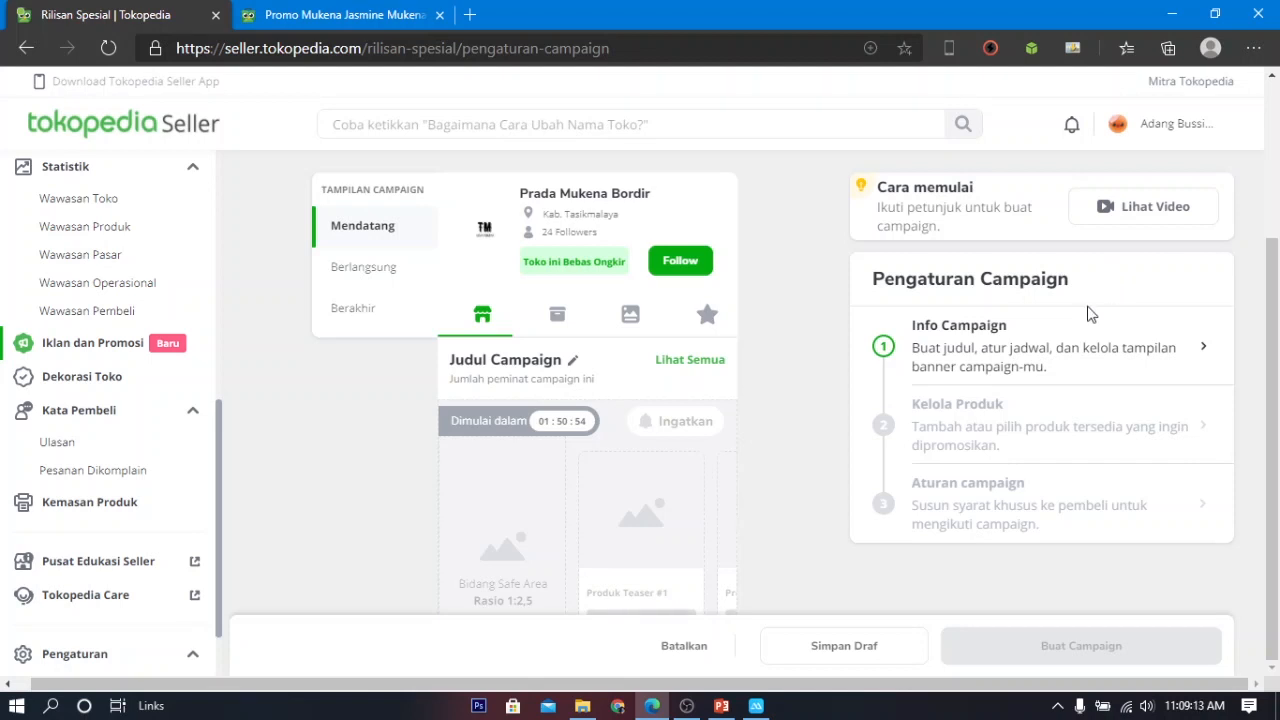
pyautogui.click(982, 349)
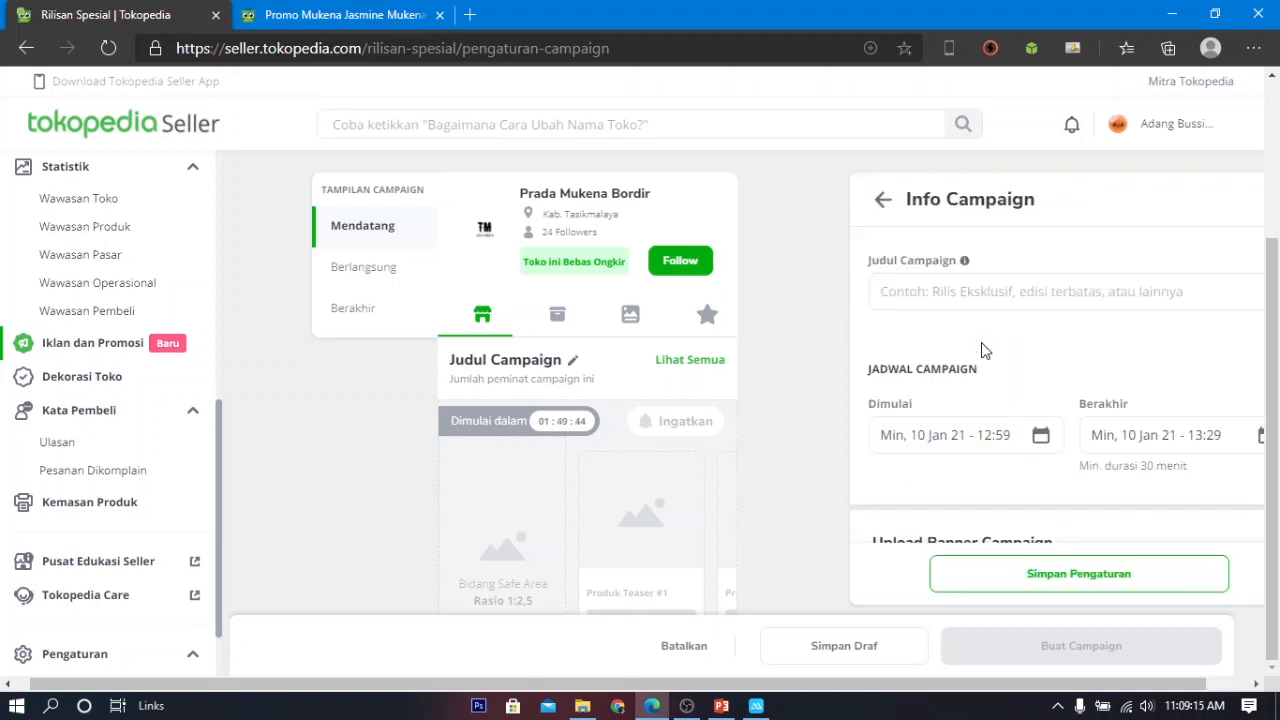
# - Enter "PROMO GAJIAN" as the campaign title
pyautogui.scroll(-5, 985, 360)
pyautogui.scroll(-4, 948, 404)
pyautogui.scroll(9, 948, 404)
pyautogui.click(979, 296)
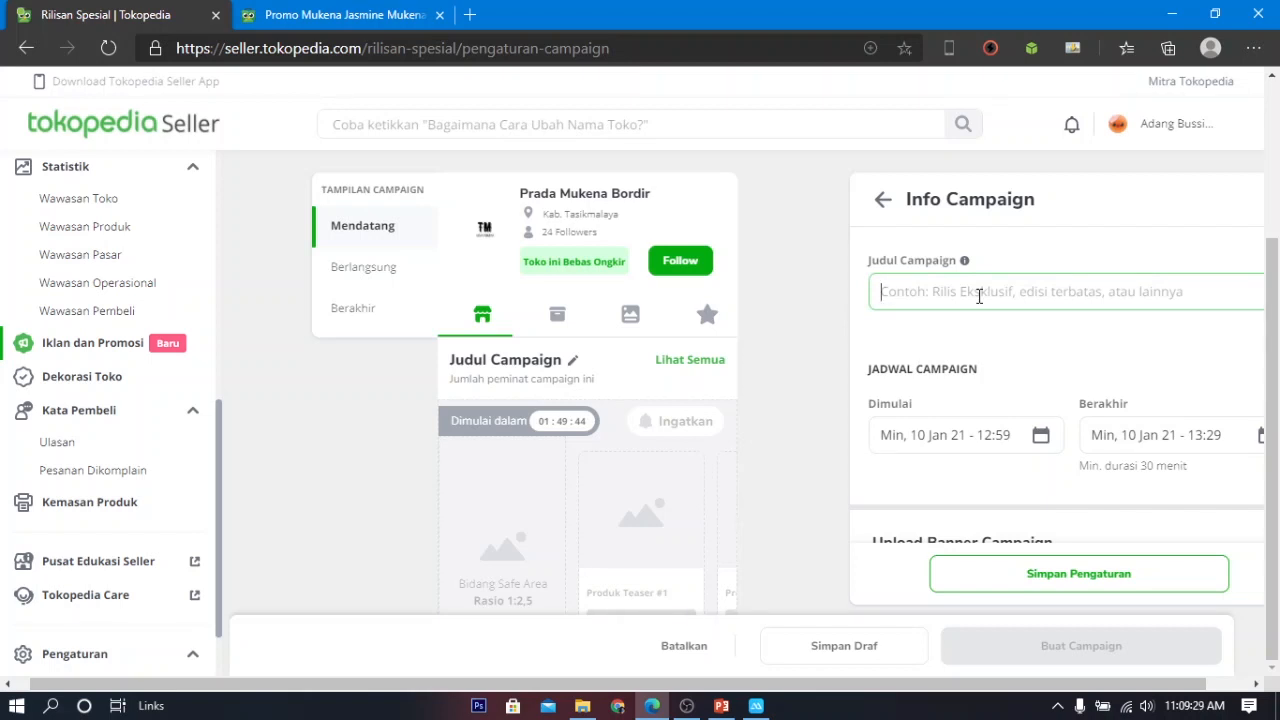
pyautogui.write('PROMO ')
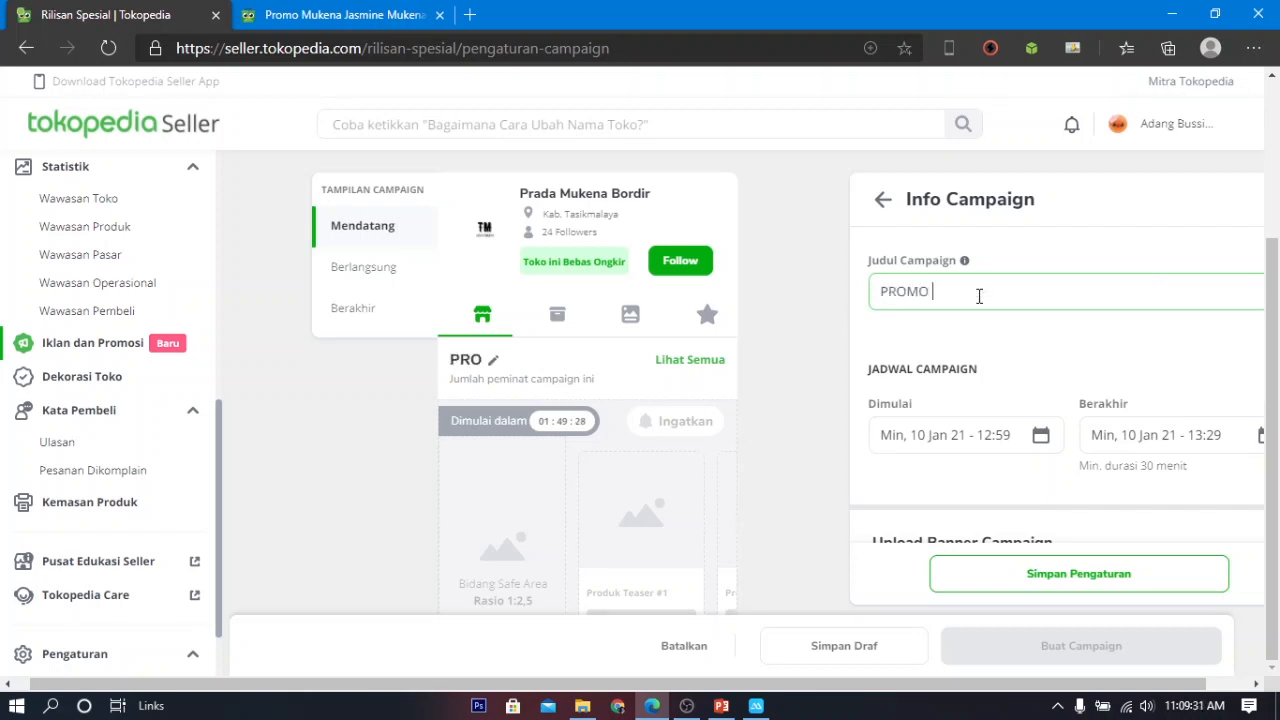
pyautogui.write('GAJIAN')
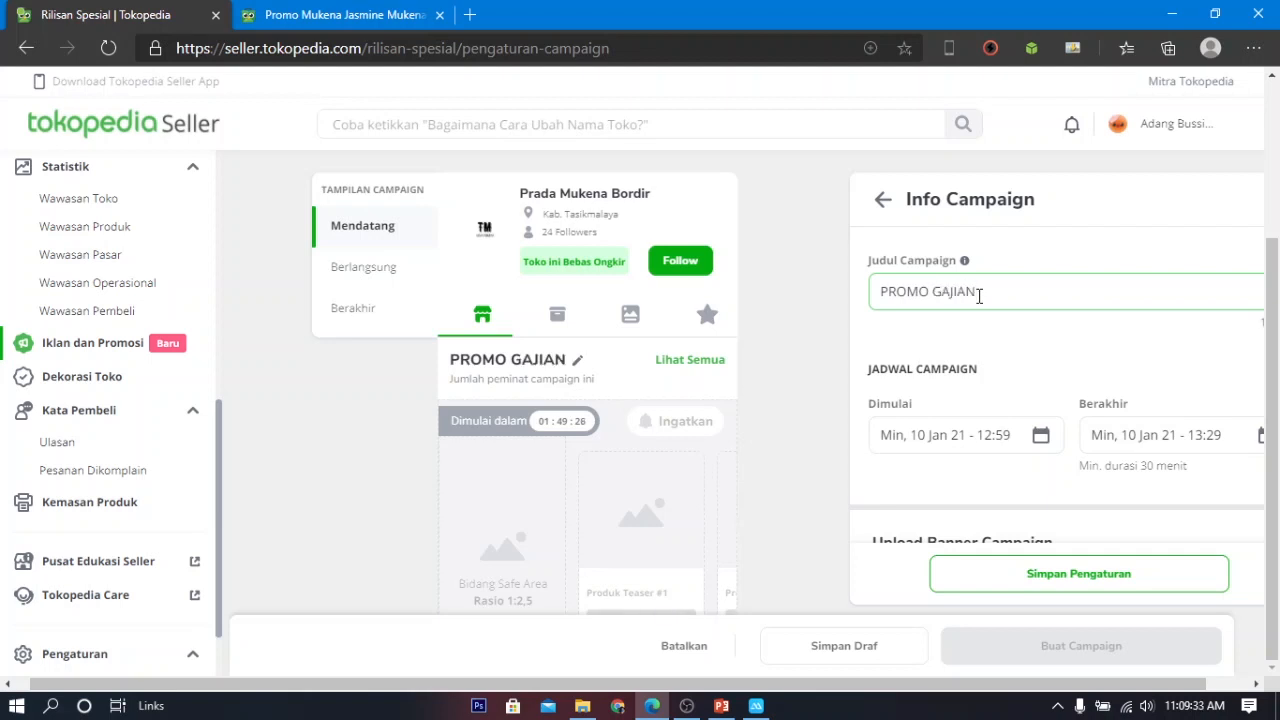
# - Set the campaign's start date to 29 January 2021 and save the date
pyautogui.scroll(-1, 995, 397)
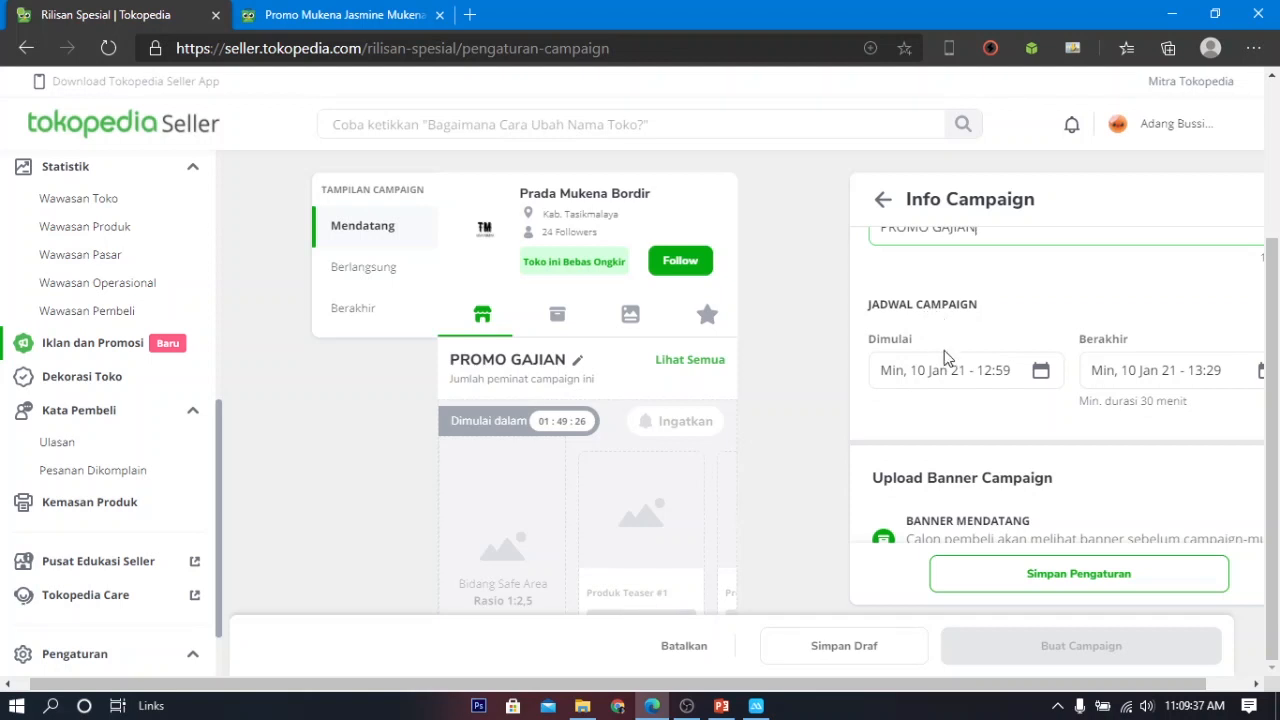
pyautogui.click(983, 371)
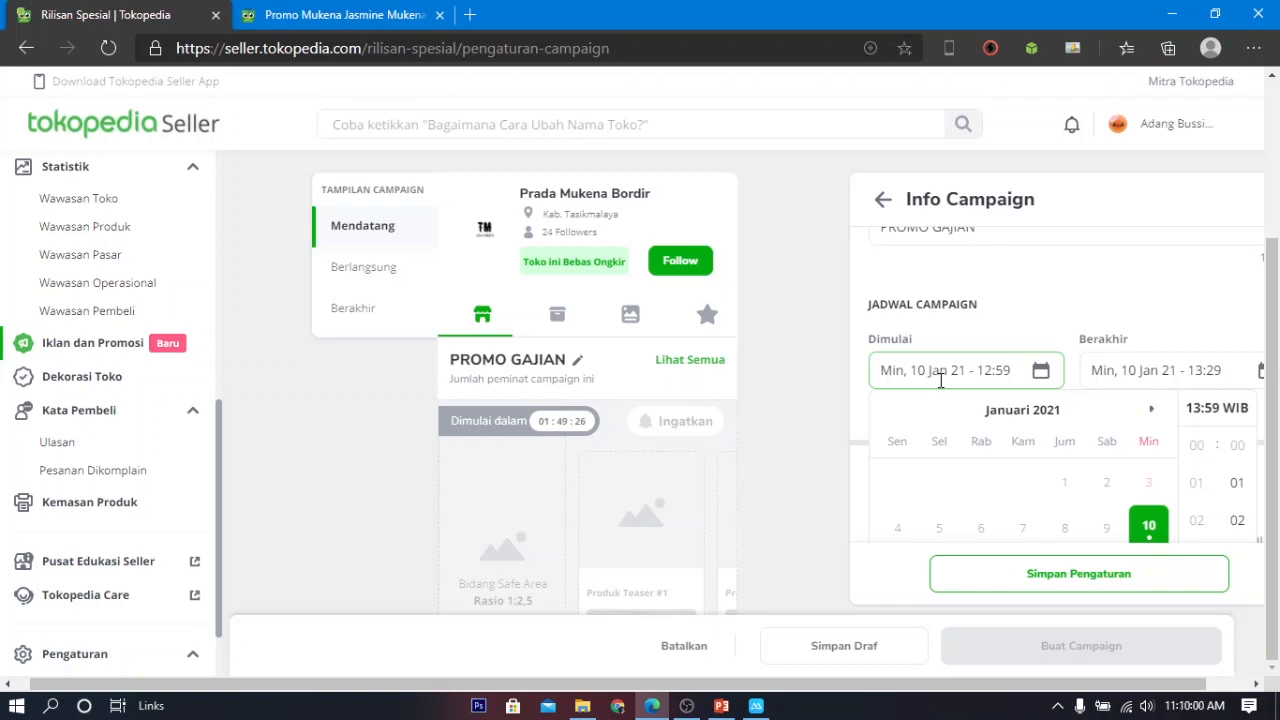
pyautogui.click(975, 370)
pyautogui.click(975, 370)
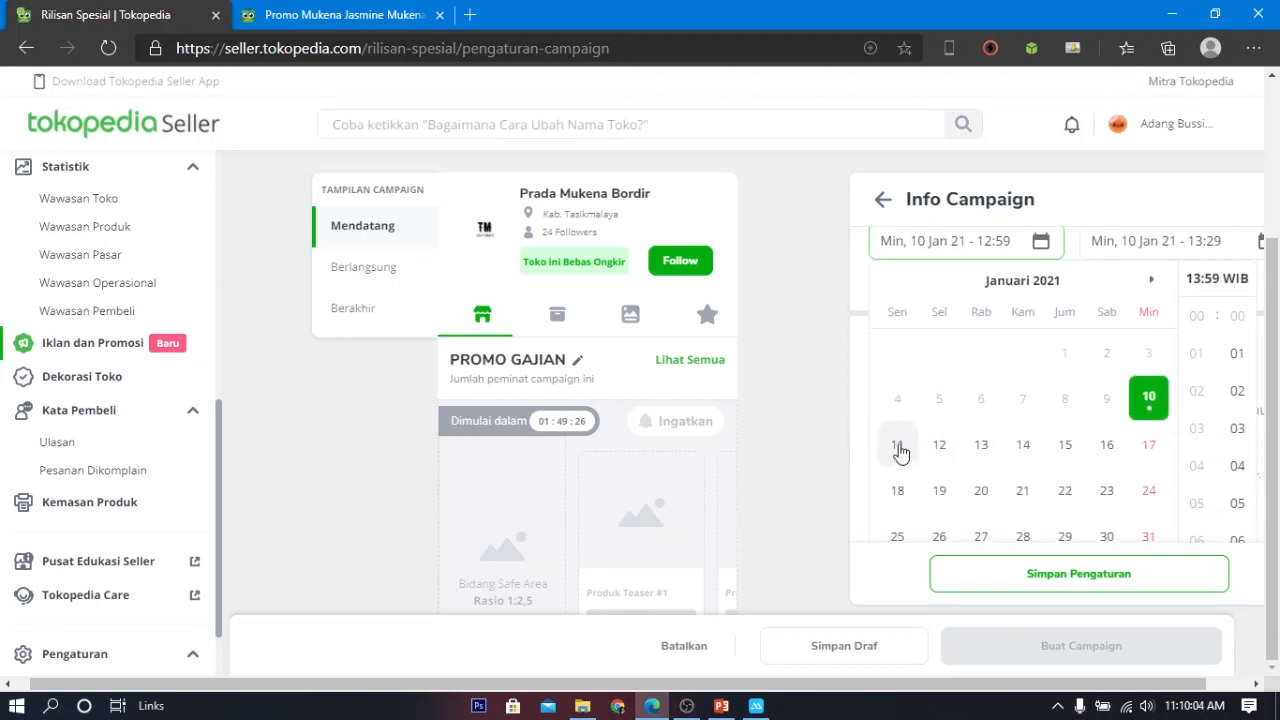
pyautogui.scroll(-2, 929, 380)
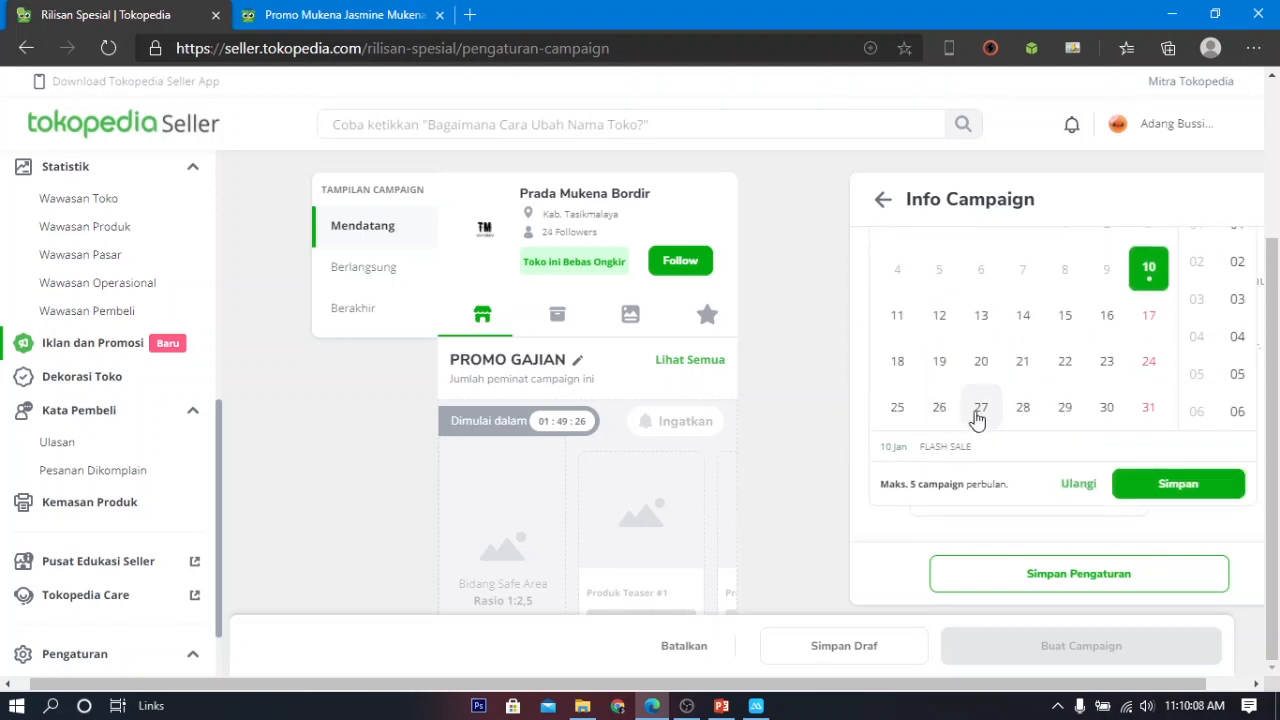
pyautogui.click(1064, 407)
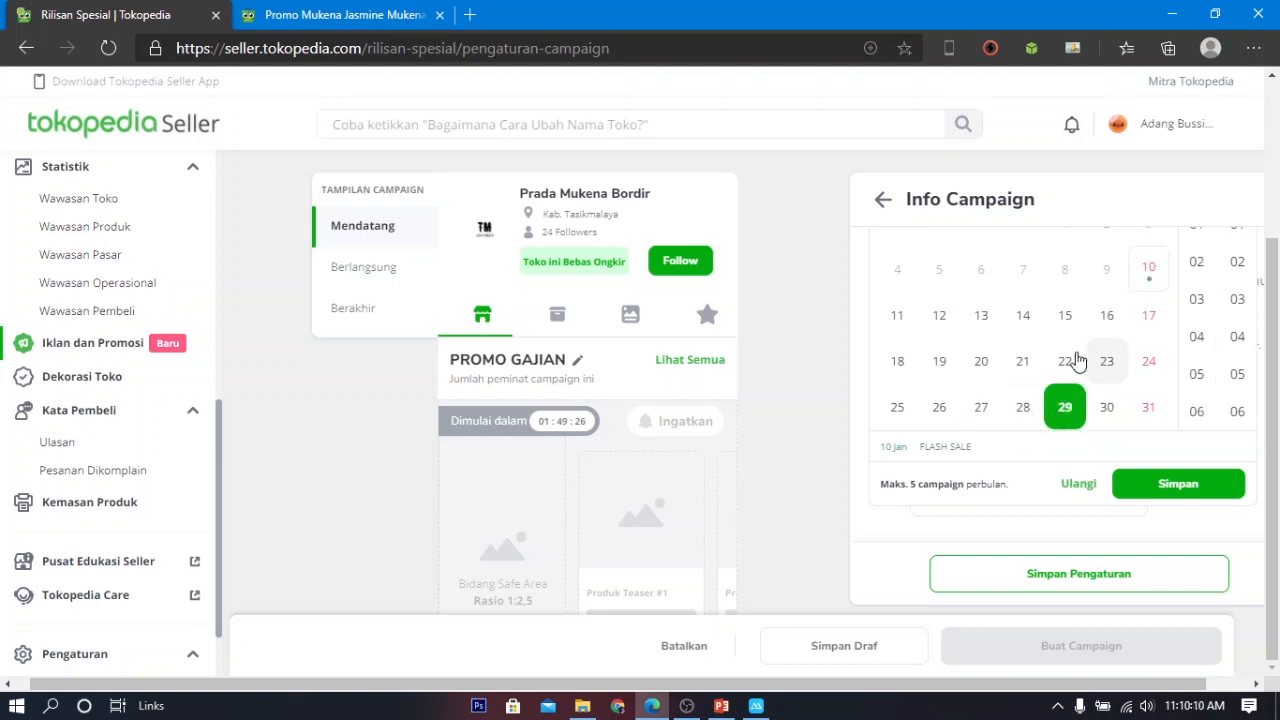
pyautogui.scroll(2, 1165, 368)
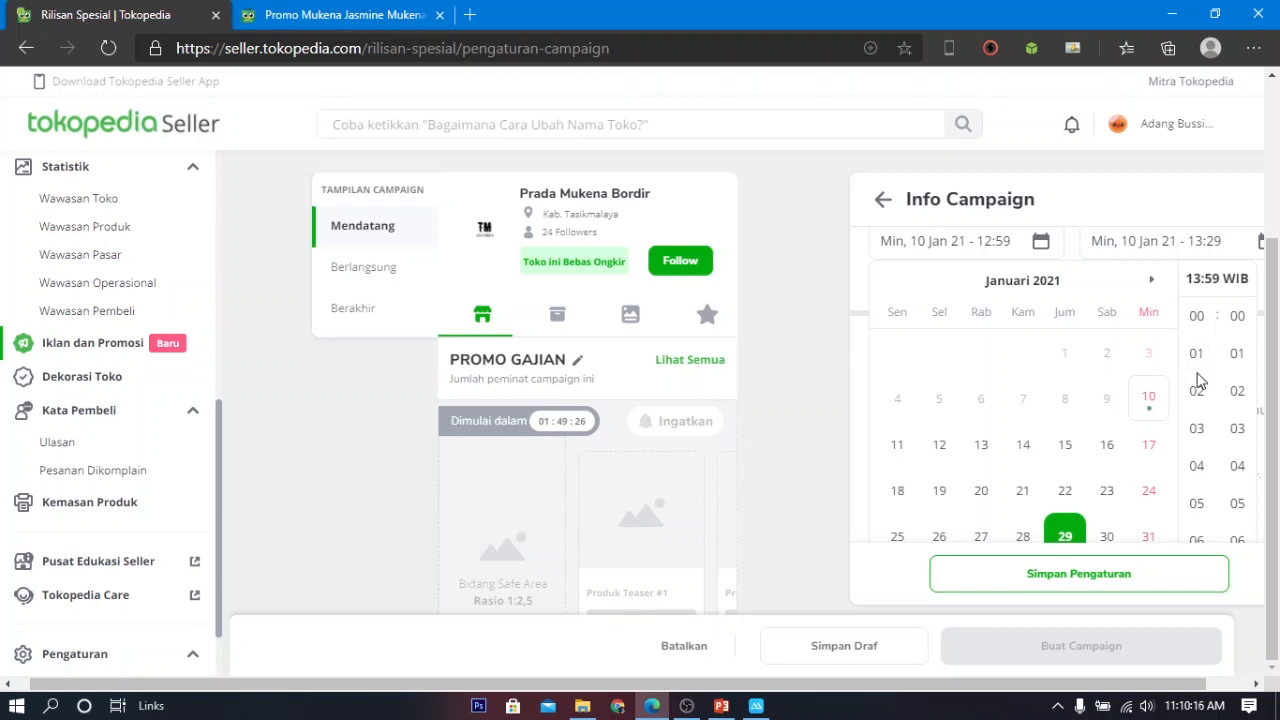
pyautogui.scroll(-2, 1200, 381)
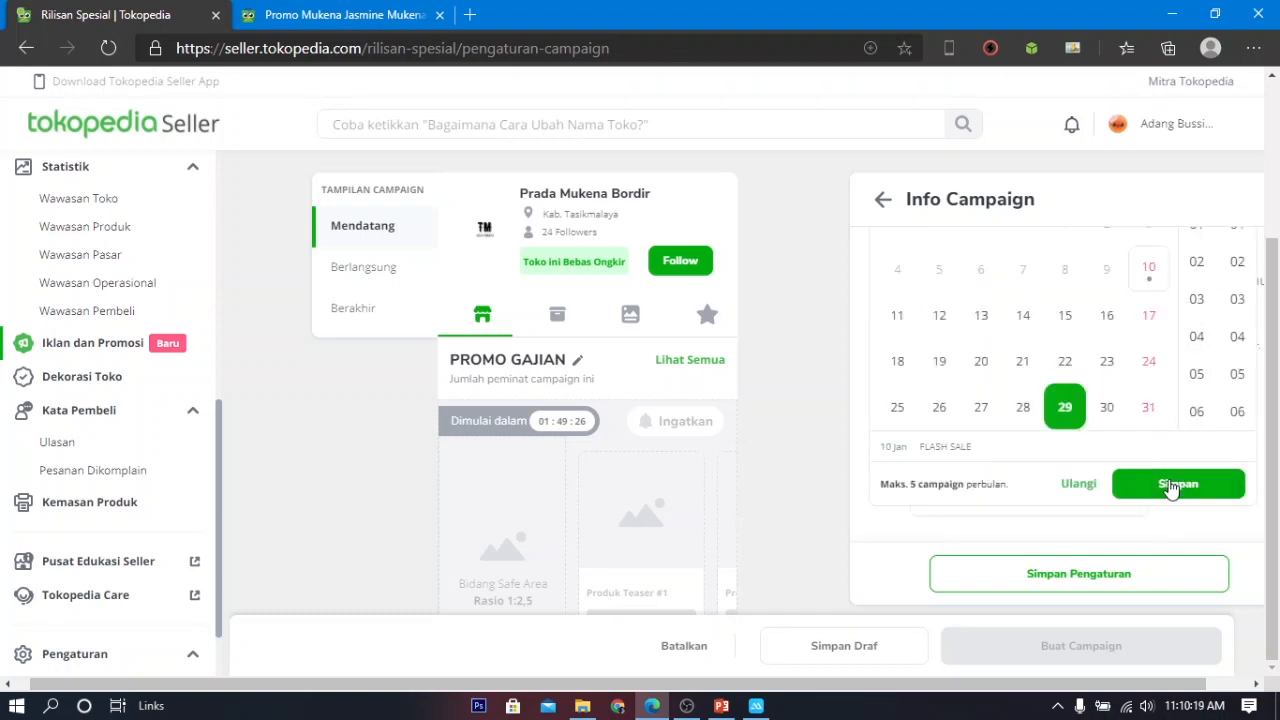
pyautogui.click(1165, 488)
# - Set the campaign's end date to 30 January 2021 and save the date
pyautogui.scroll(3, 1172, 440)
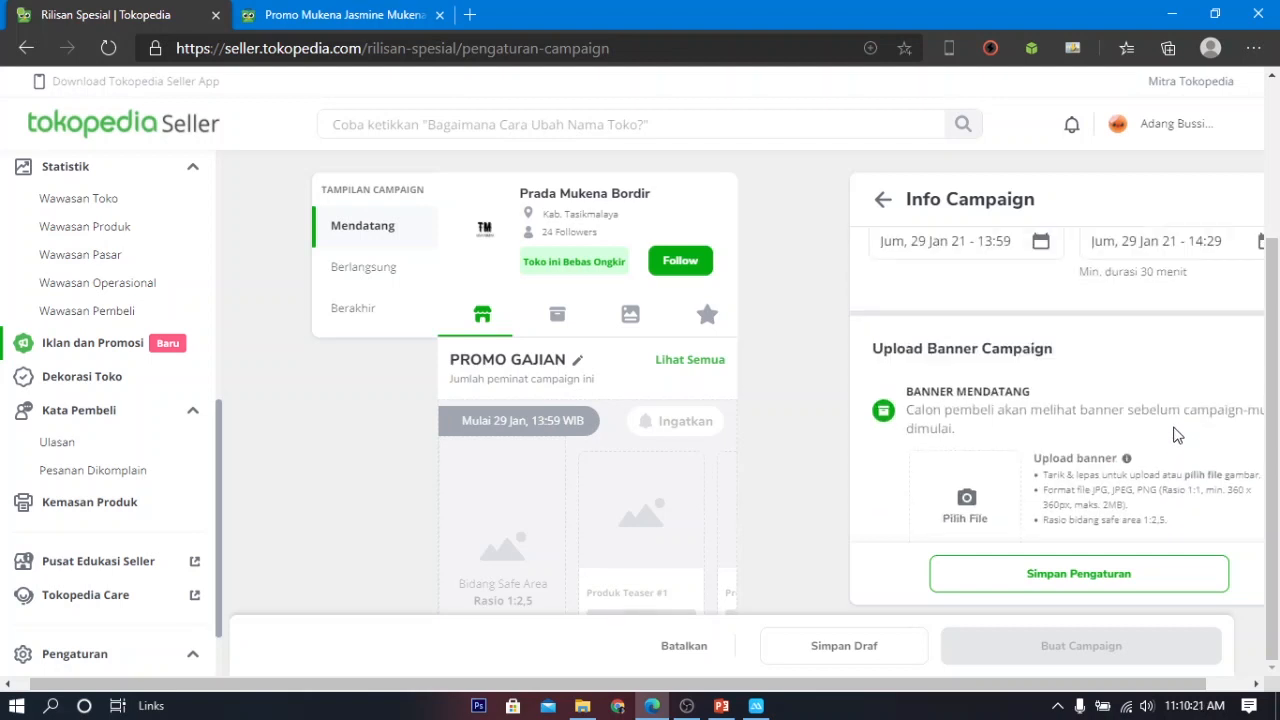
pyautogui.click(1184, 369)
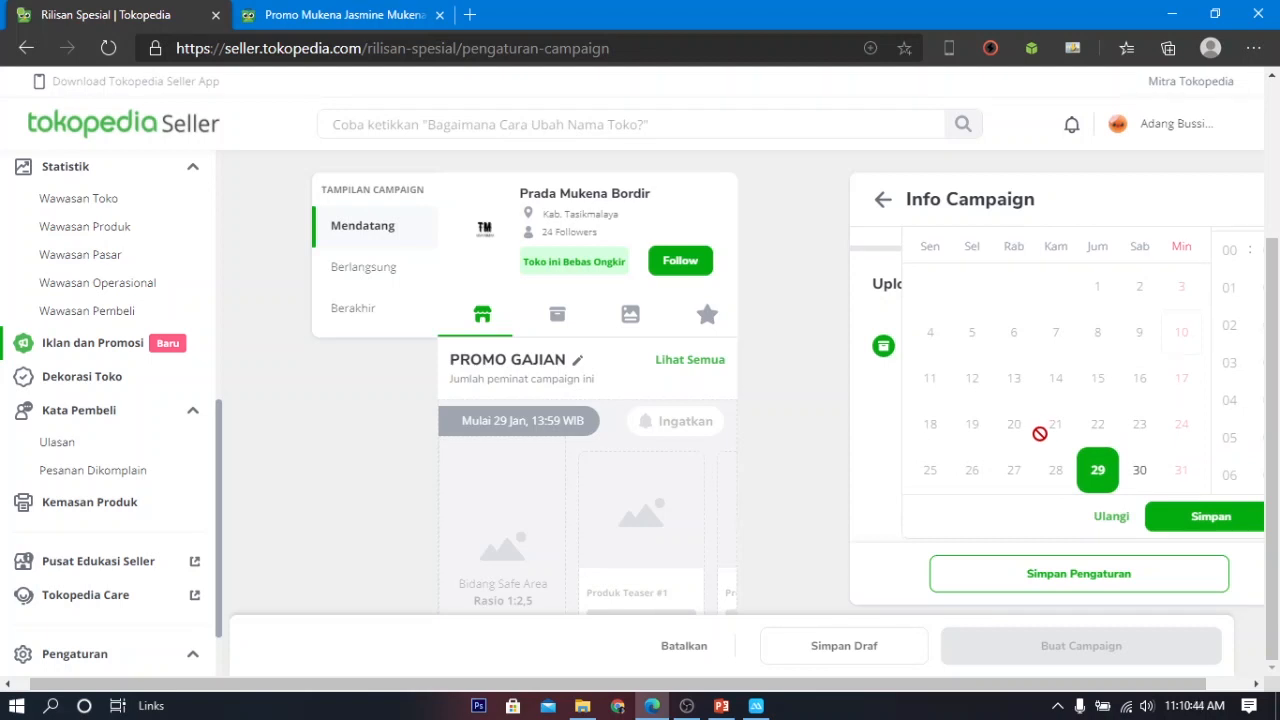
pyautogui.click(1141, 476)
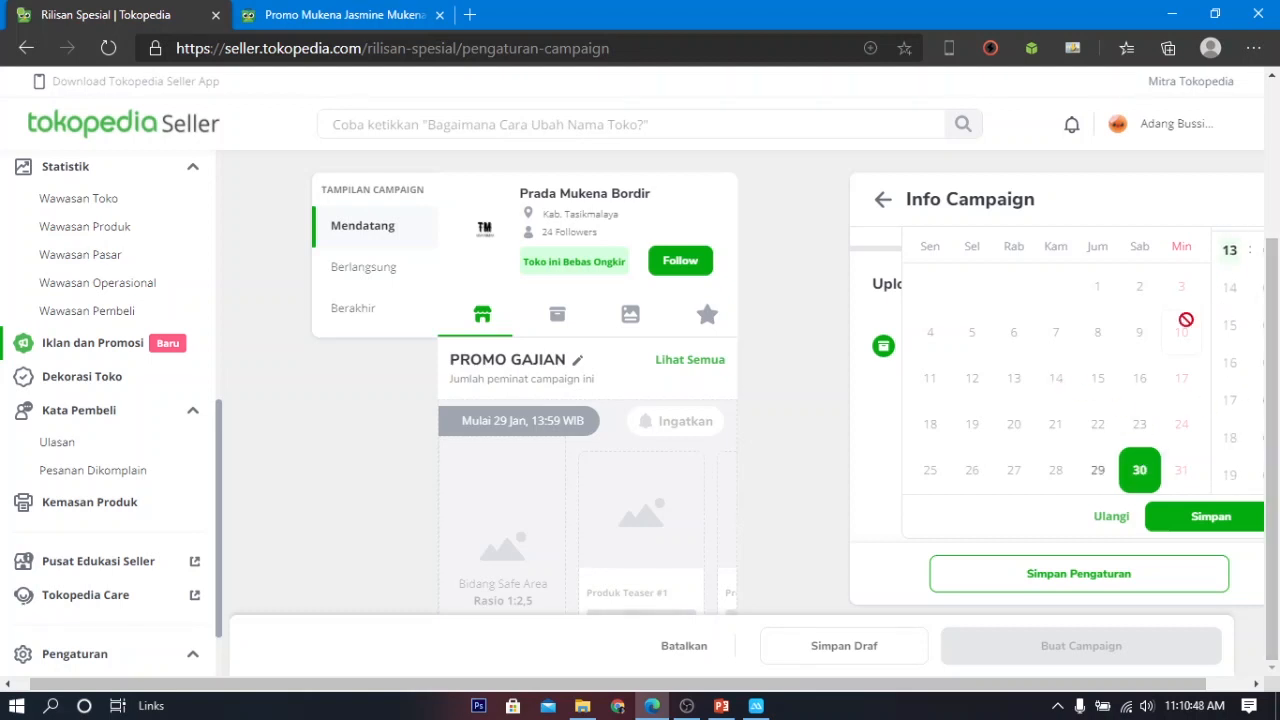
pyautogui.scroll(1, 1147, 318)
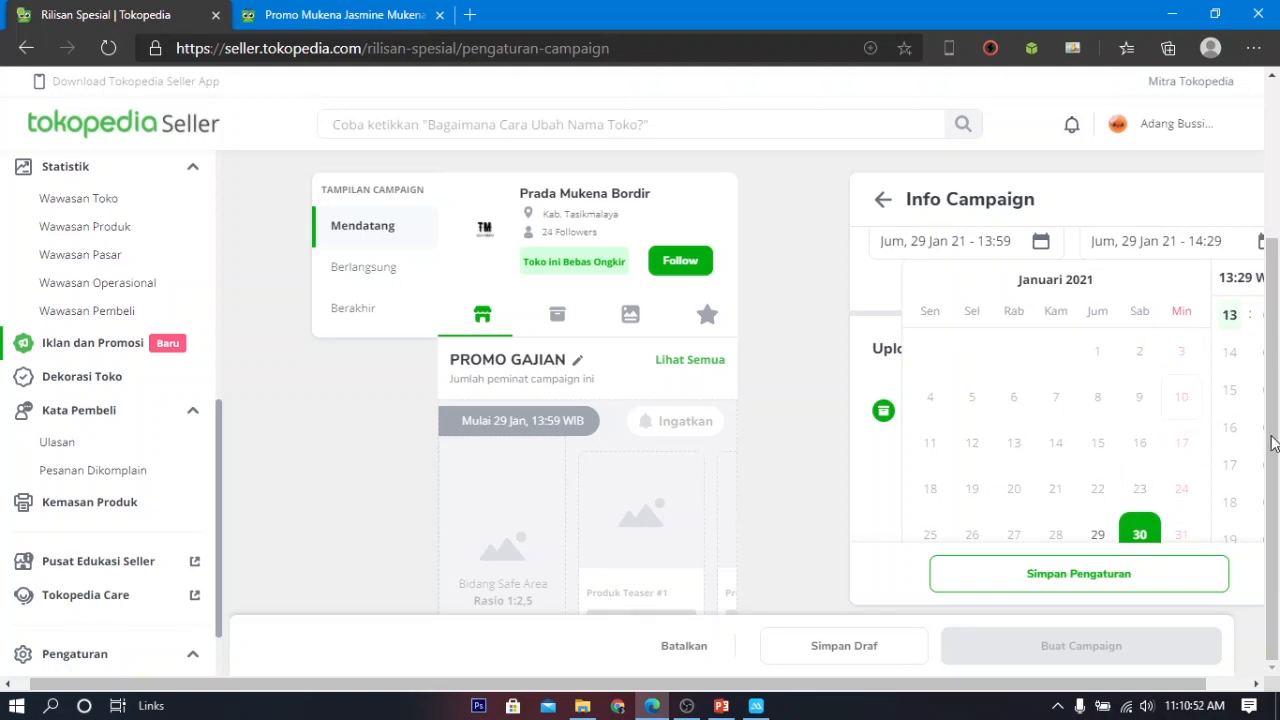
pyautogui.scroll(1, 1275, 392)
pyautogui.scroll(-3, 1159, 411)
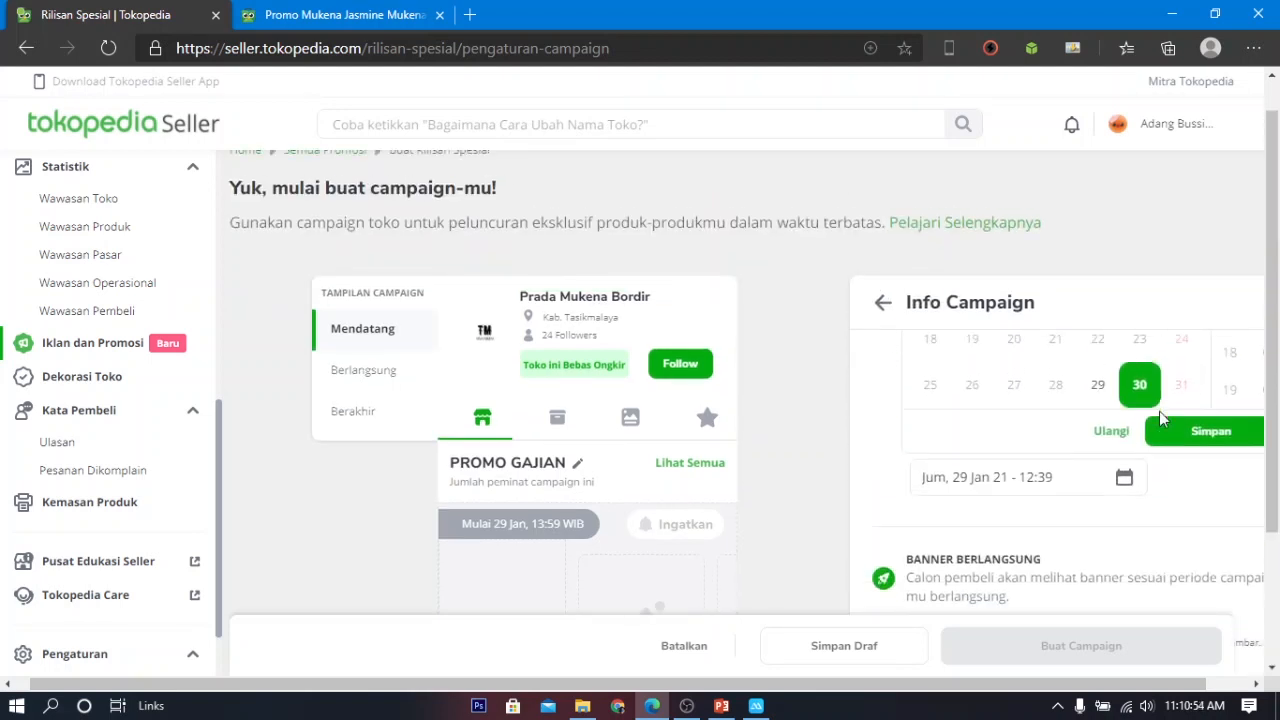
pyautogui.click(1204, 426)
pyautogui.scroll(-1, 1200, 428)
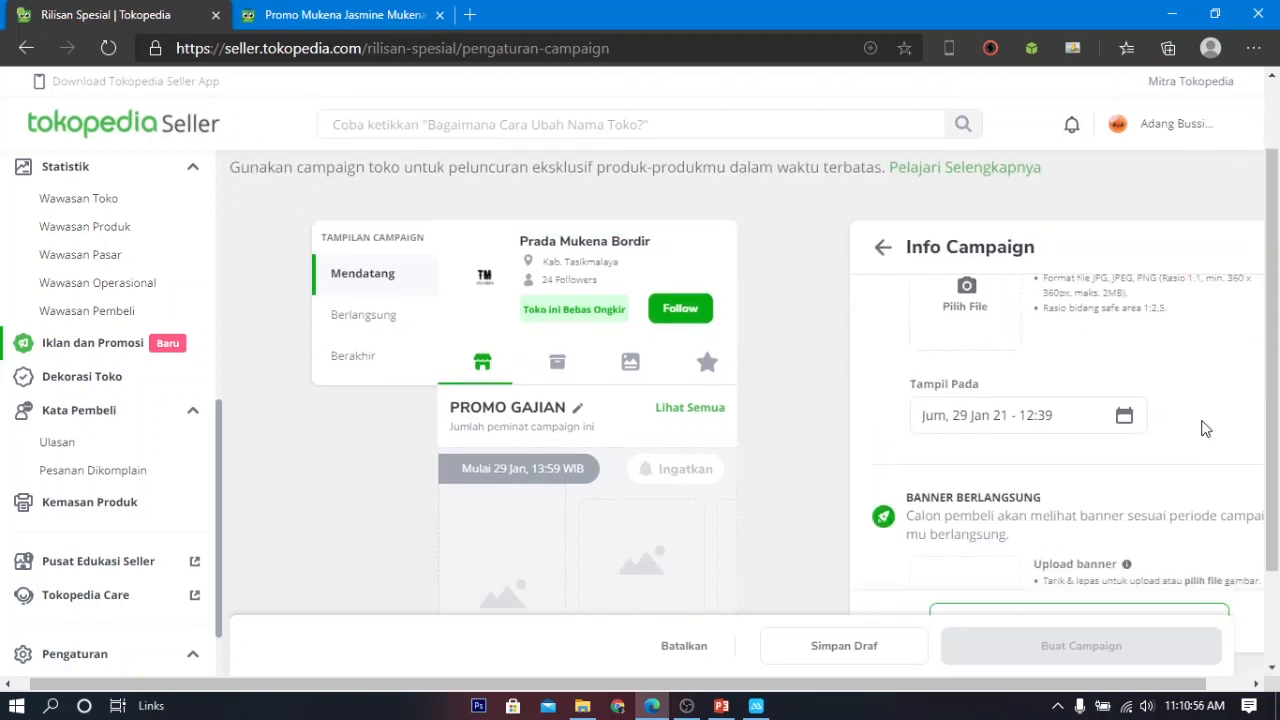
pyautogui.scroll(2, 1212, 348)
pyautogui.scroll(2, 1063, 366)
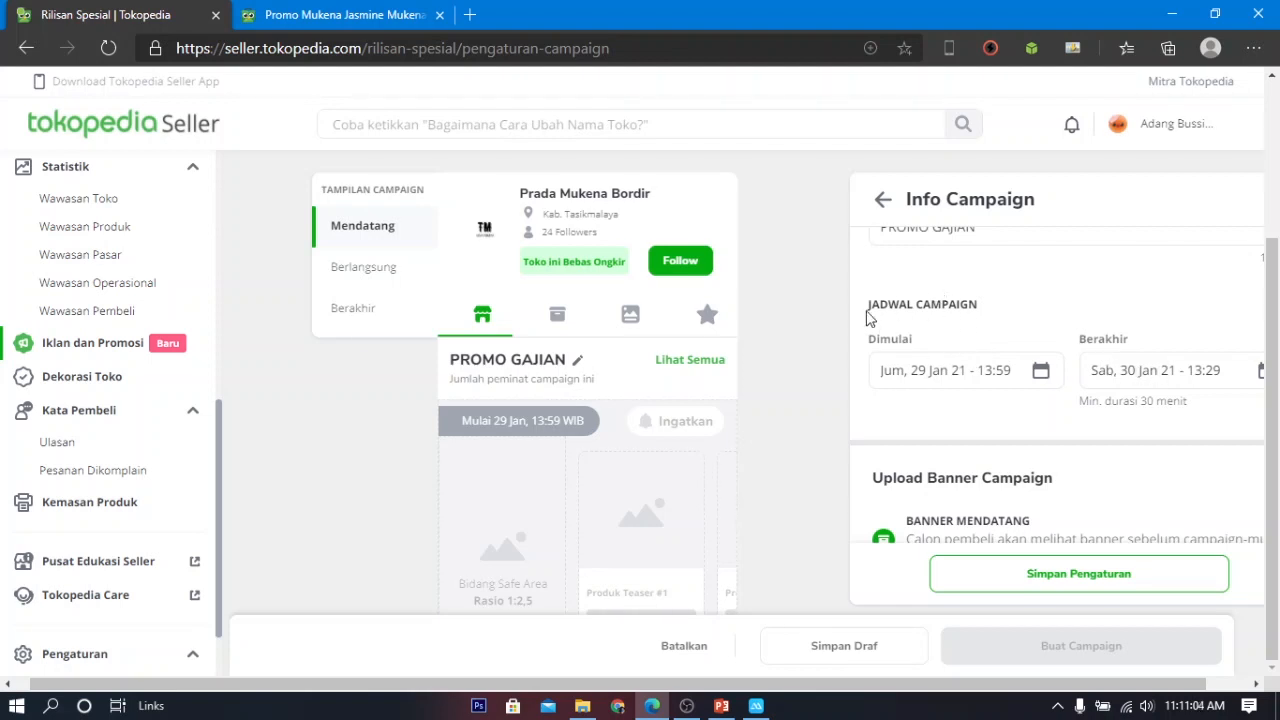
# - Choose the PRMO MUKENA image from the Documents folder as the campaign's upcoming banner (Banner Mendatang)
pyautogui.scroll(-2, 908, 330)
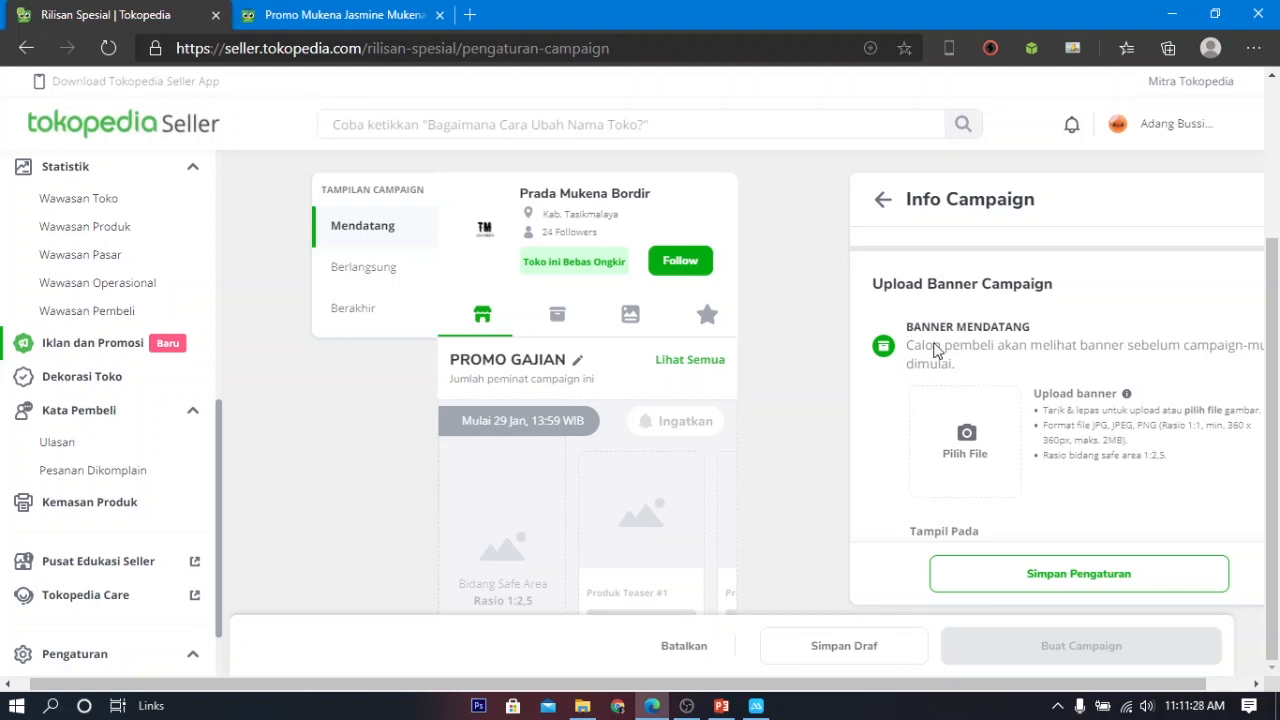
pyautogui.scroll(-2, 518, 375)
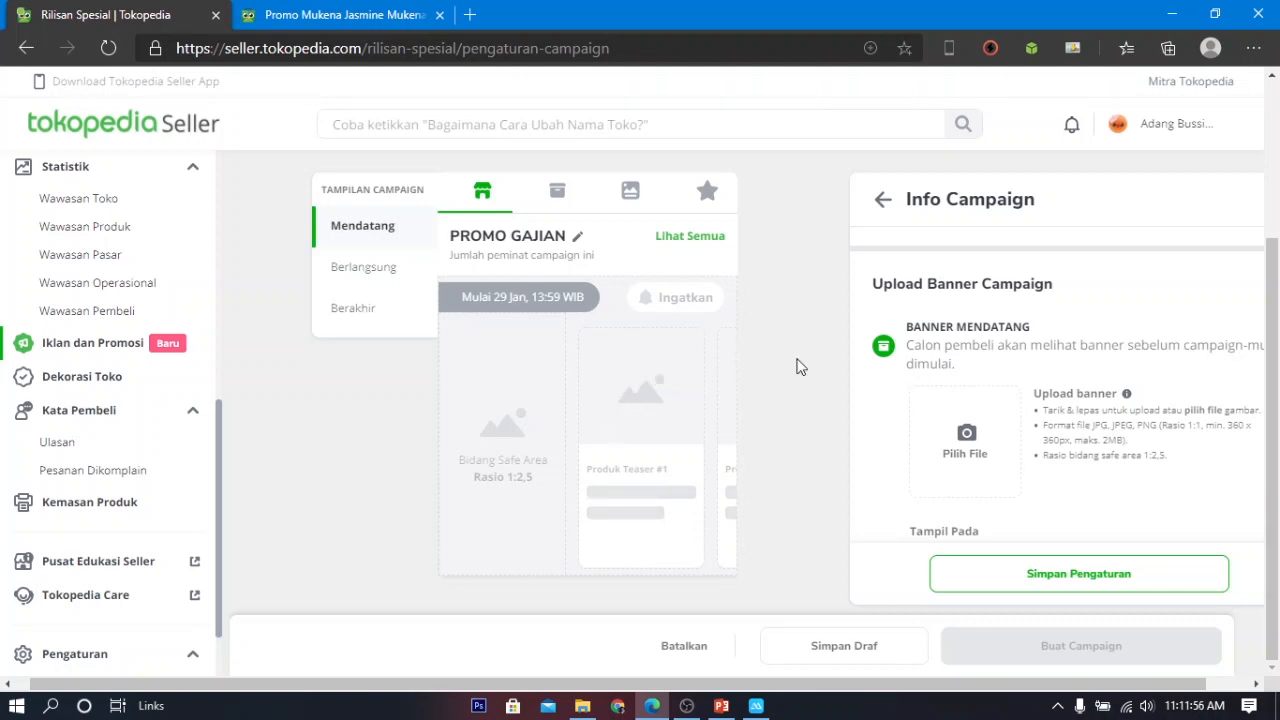
pyautogui.scroll(-2, 966, 374)
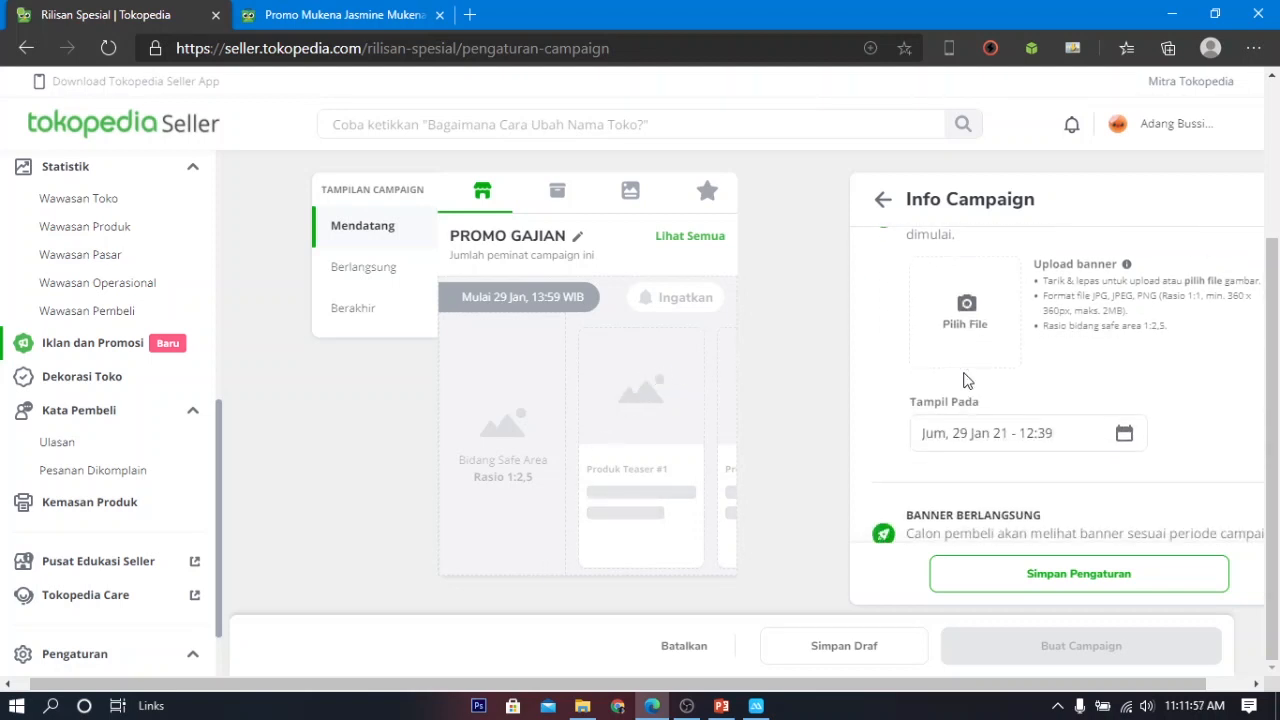
pyautogui.click(962, 312)
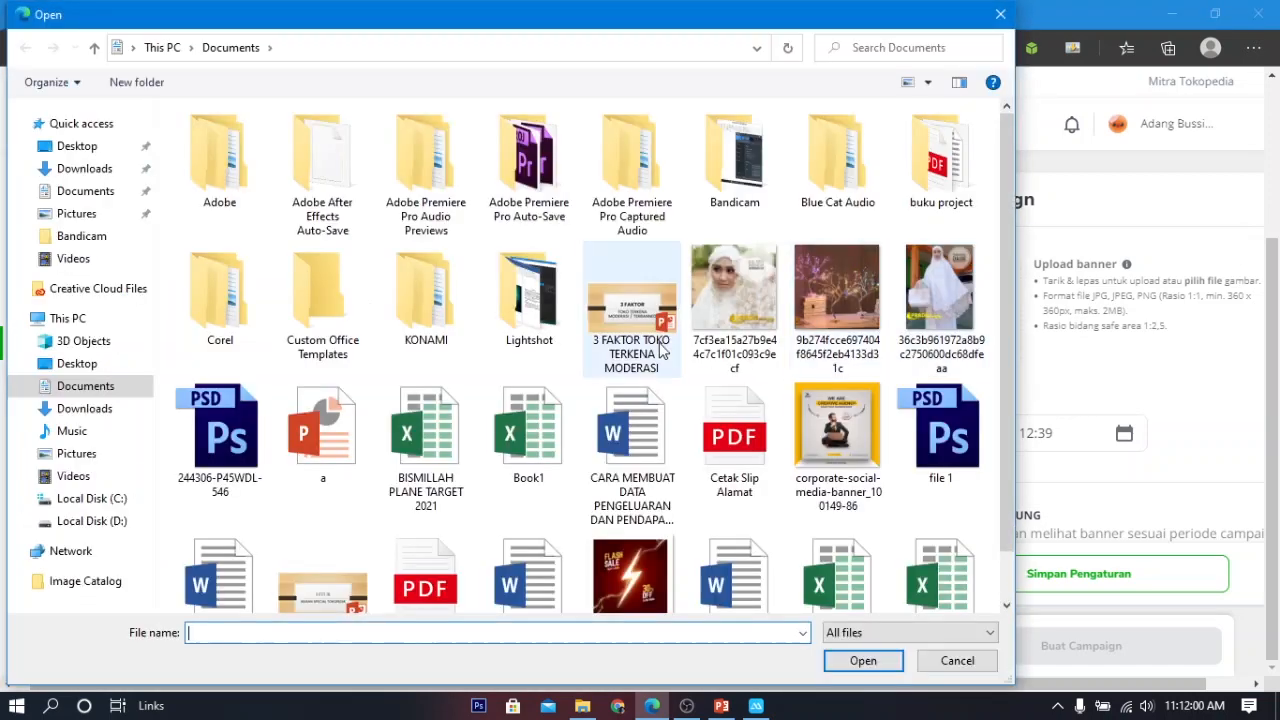
pyautogui.scroll(-1, 660, 345)
pyautogui.click(631, 522)
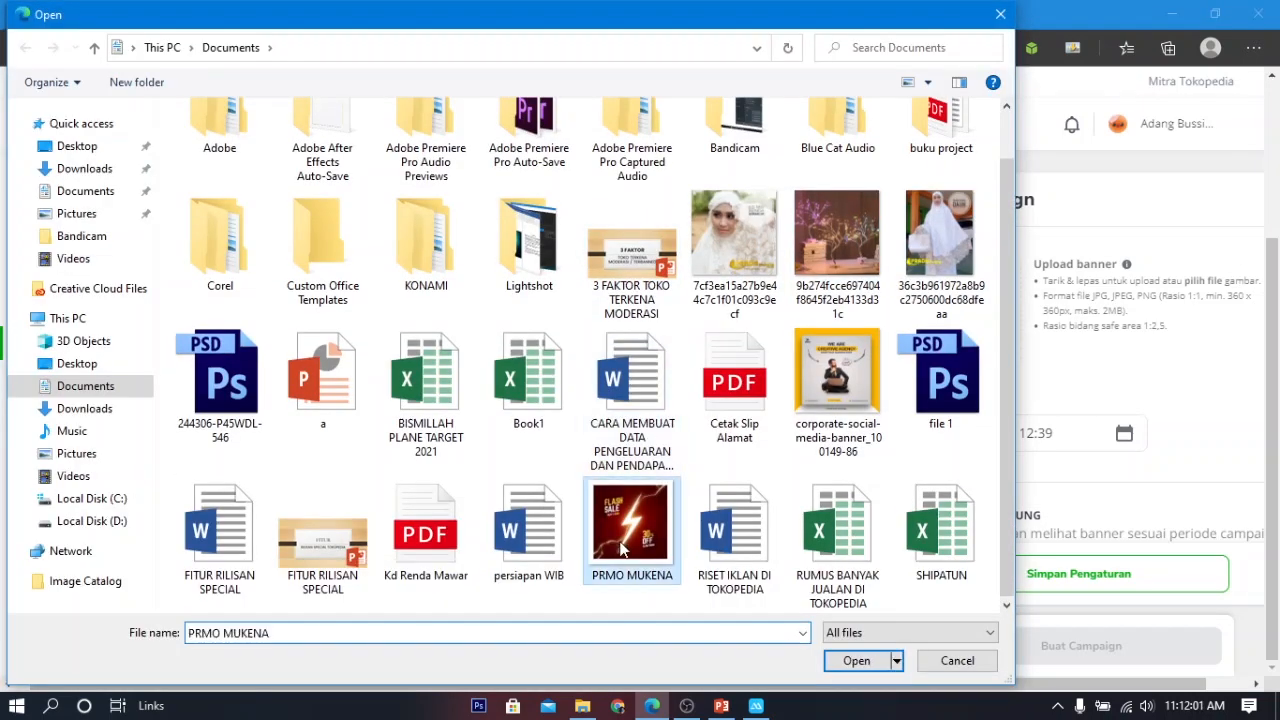
pyautogui.click(860, 660)
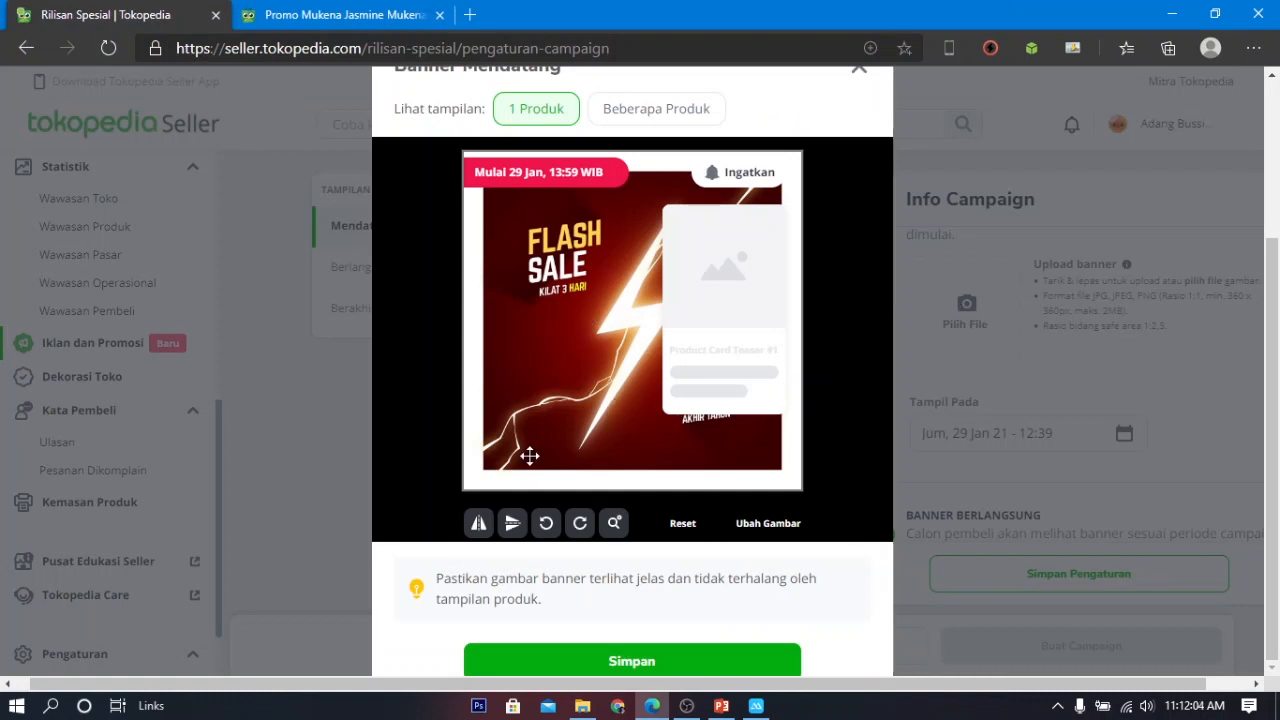
# - Enlarge the upcoming banner image slightly so it fills the crop frame, and save it
pyautogui.moveTo(616, 539)
pyautogui.moveTo(612, 496); pyautogui.dragTo(616, 493)
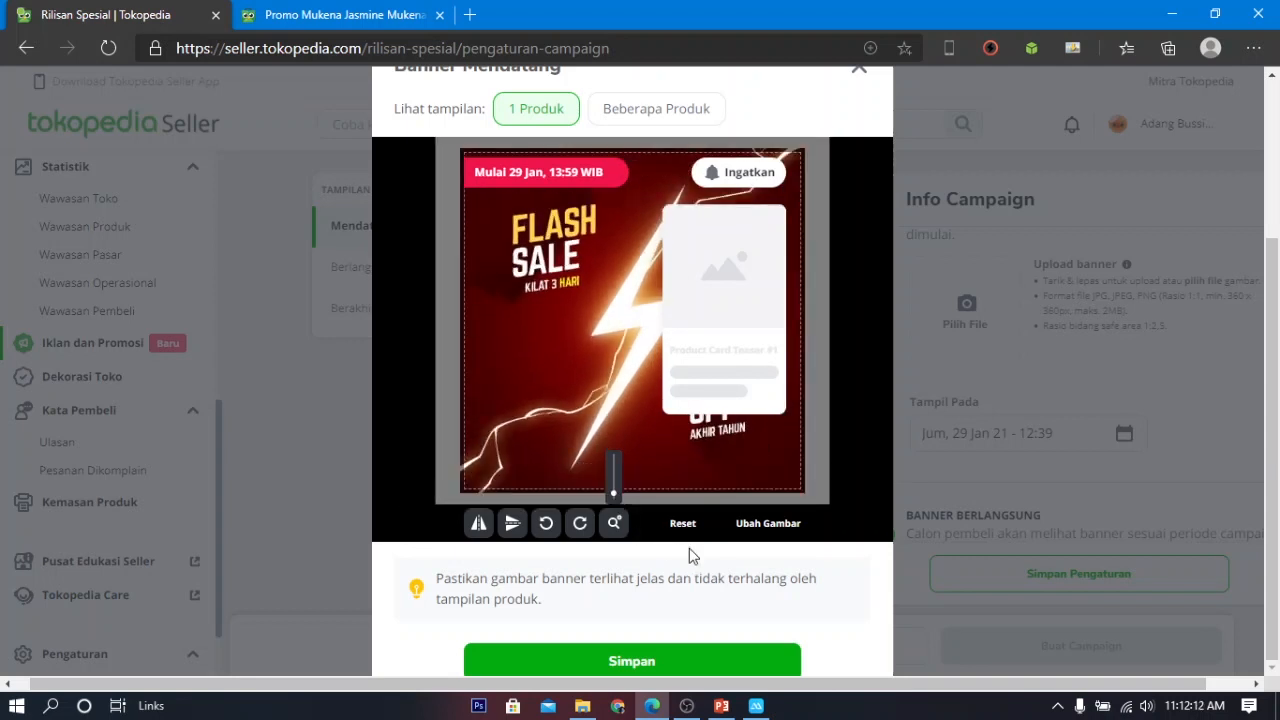
pyautogui.click(659, 664)
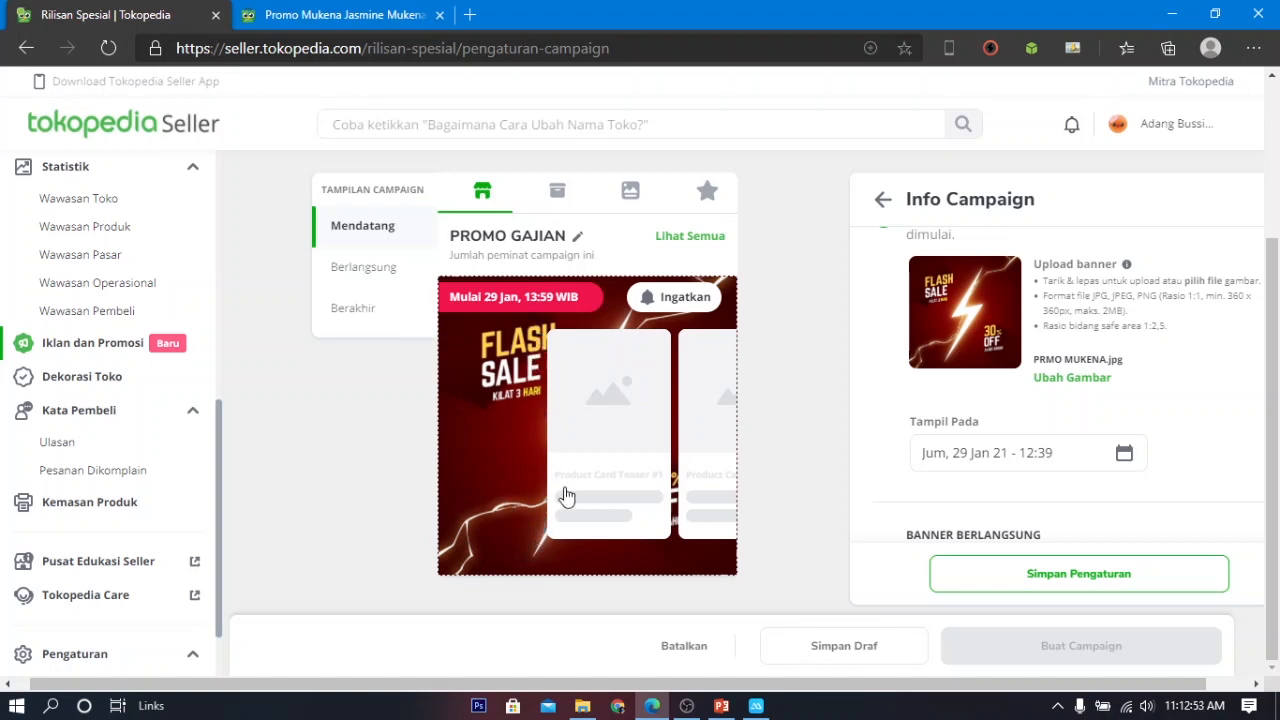
# - Check the display date (Tampil Pada) of the upcoming banner in its calendar, leaving the date as it is
pyautogui.scroll(-1, 906, 451)
pyautogui.scroll(1, 906, 451)
pyautogui.scroll(2, 904, 452)
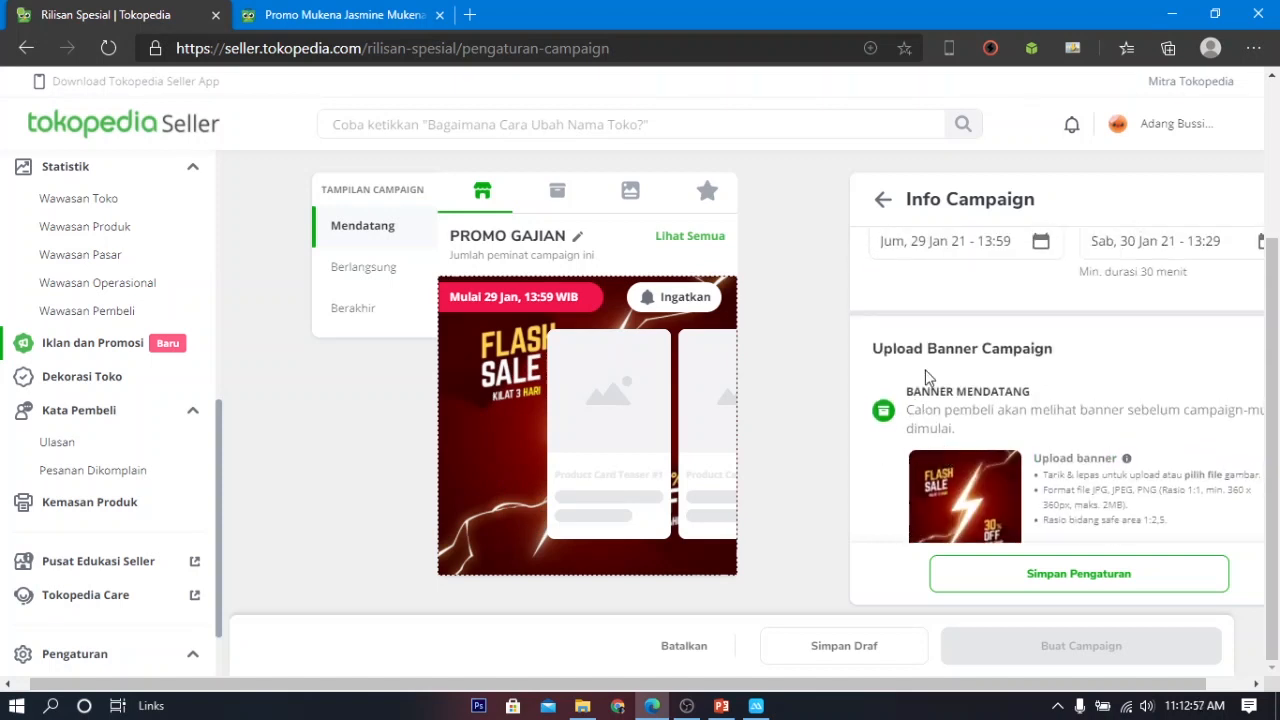
pyautogui.scroll(-1, 945, 390)
pyautogui.scroll(-1, 950, 390)
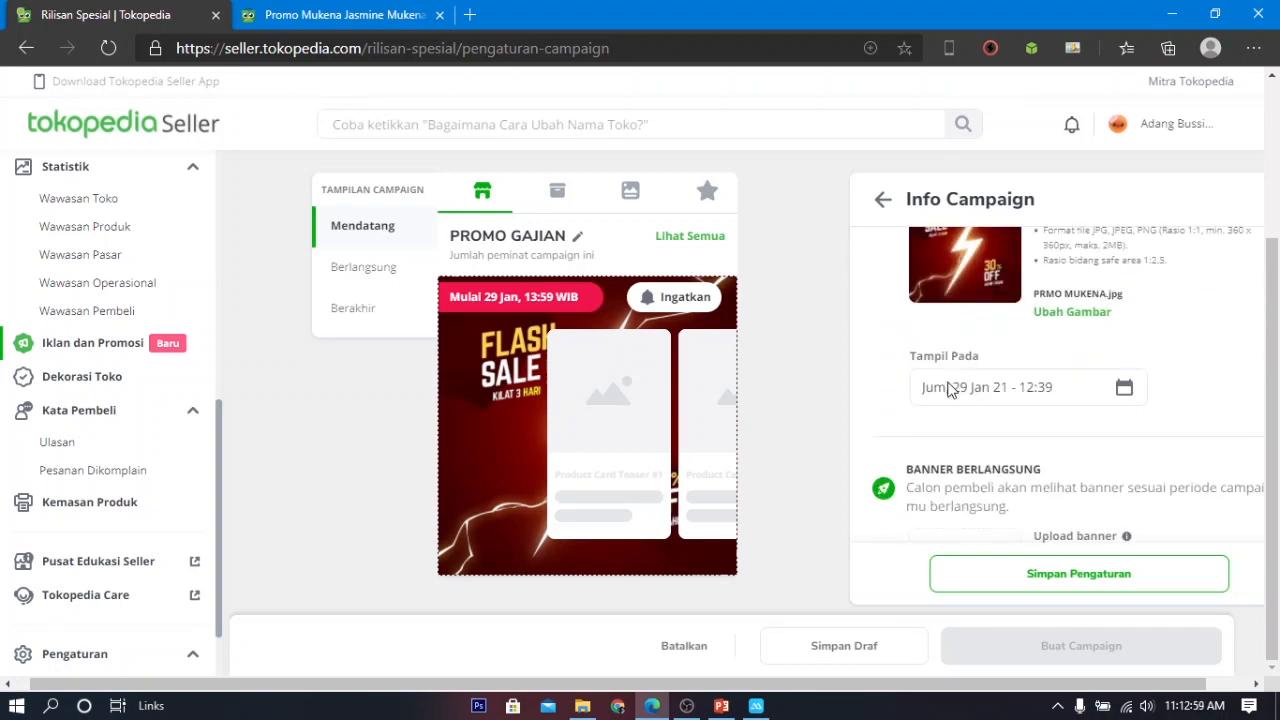
pyautogui.click(949, 389)
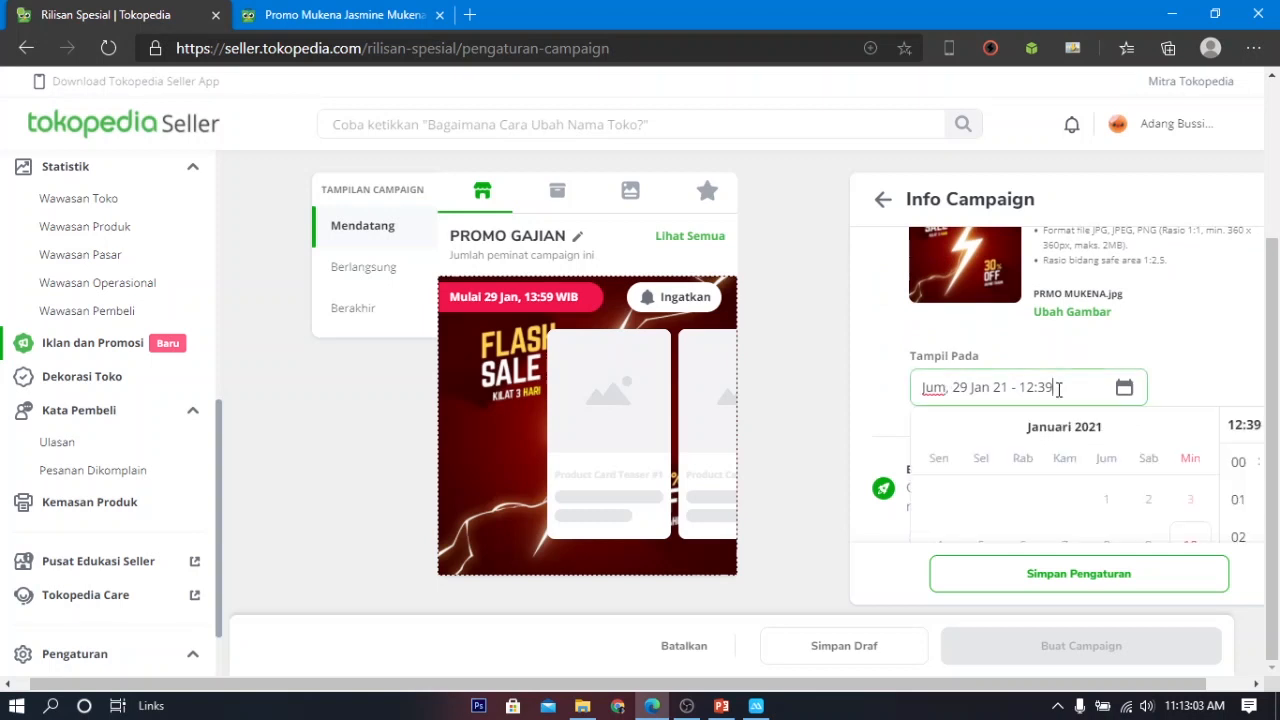
pyautogui.scroll(-1, 883, 380)
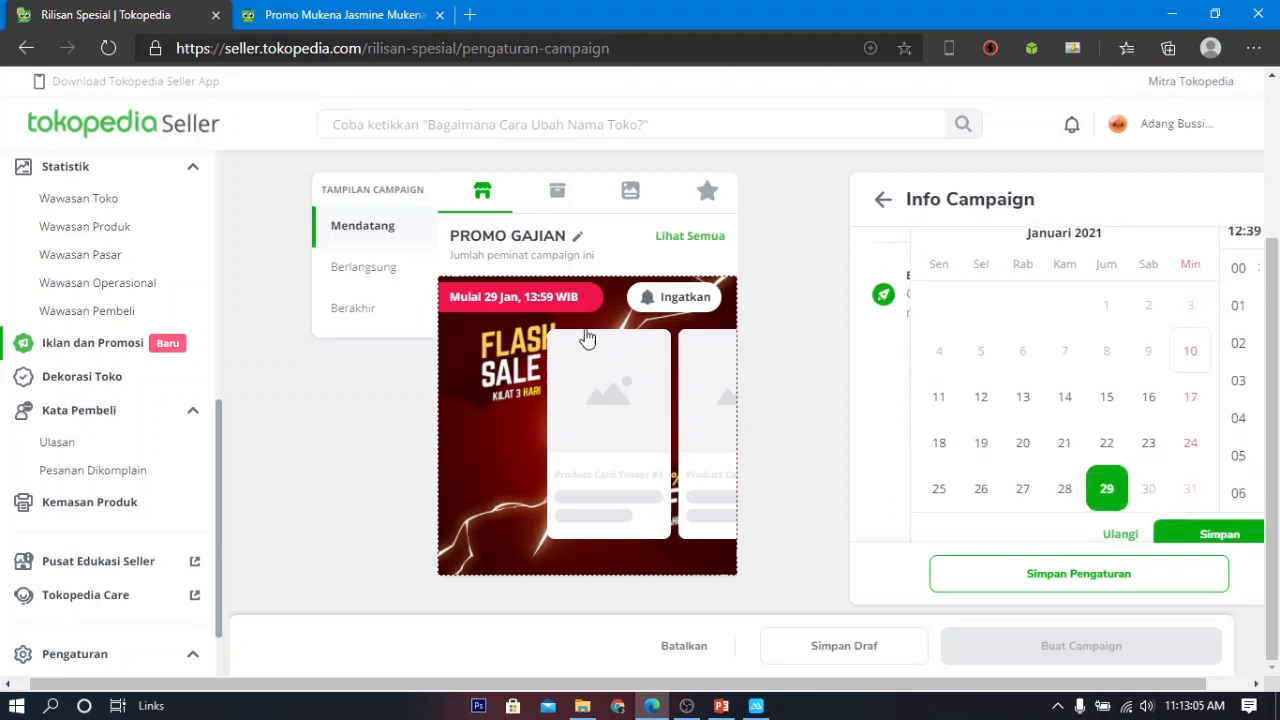
pyautogui.click(600, 273)
pyautogui.scroll(2, 955, 405)
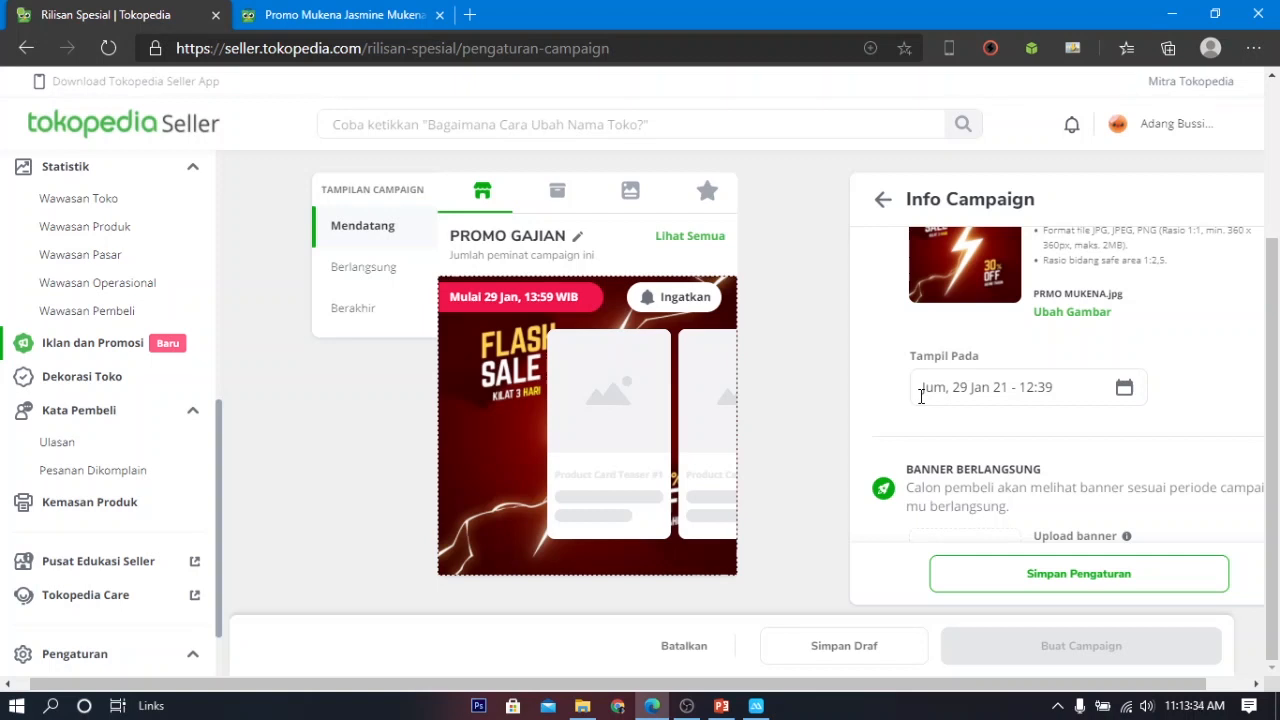
# - Compare the upcoming banner's display time (Tampil Pada) with the start time in the campaign schedule
pyautogui.scroll(2, 921, 396)
pyautogui.scroll(-1, 1038, 401)
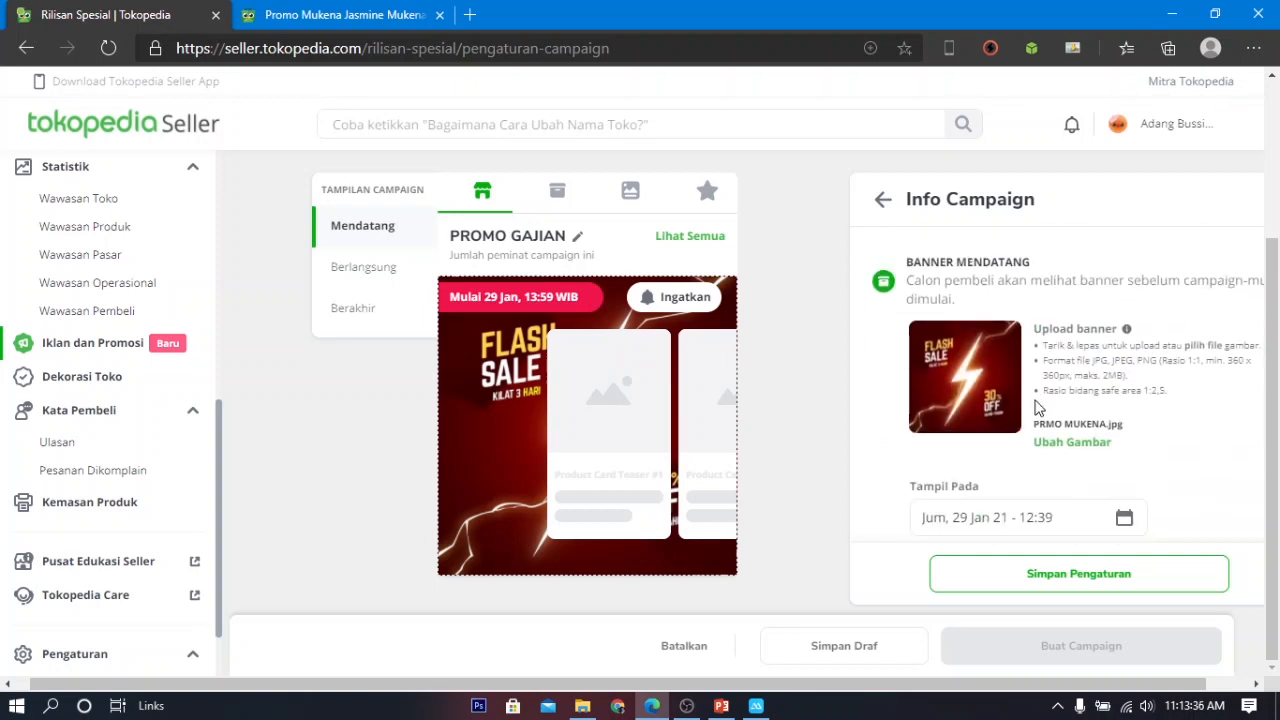
pyautogui.scroll(-2, 1030, 410)
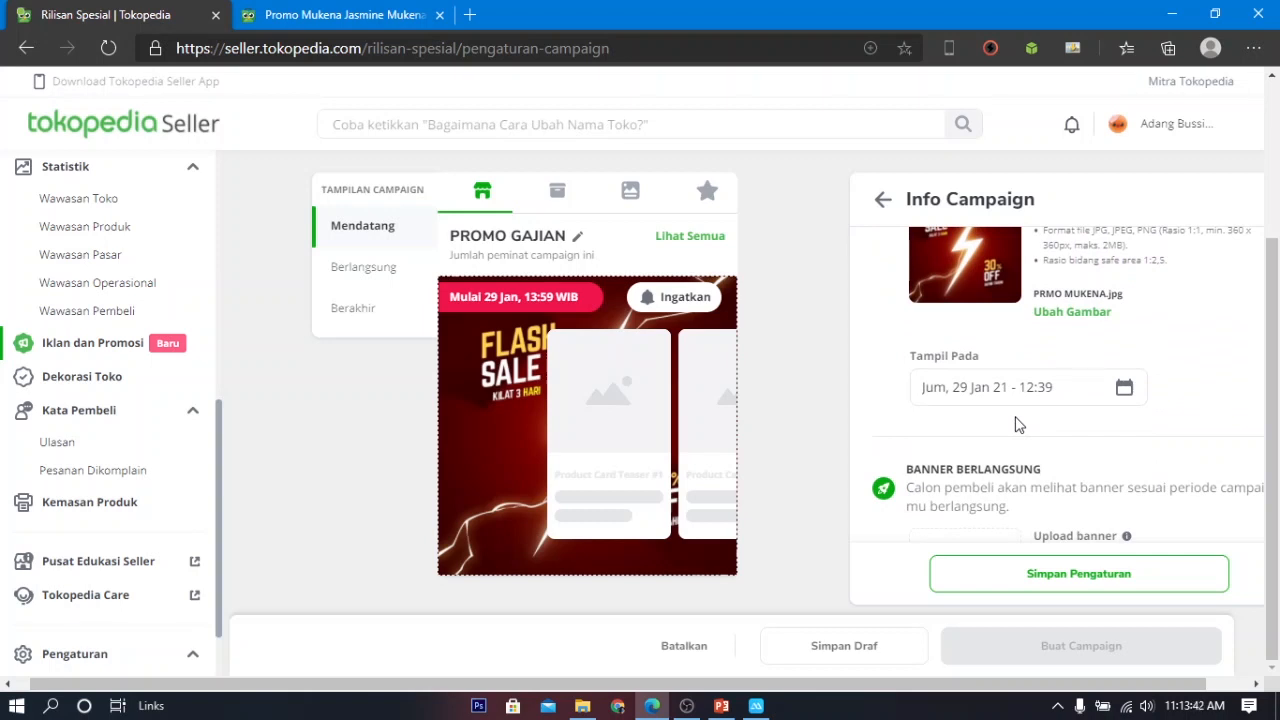
pyautogui.scroll(6, 1017, 425)
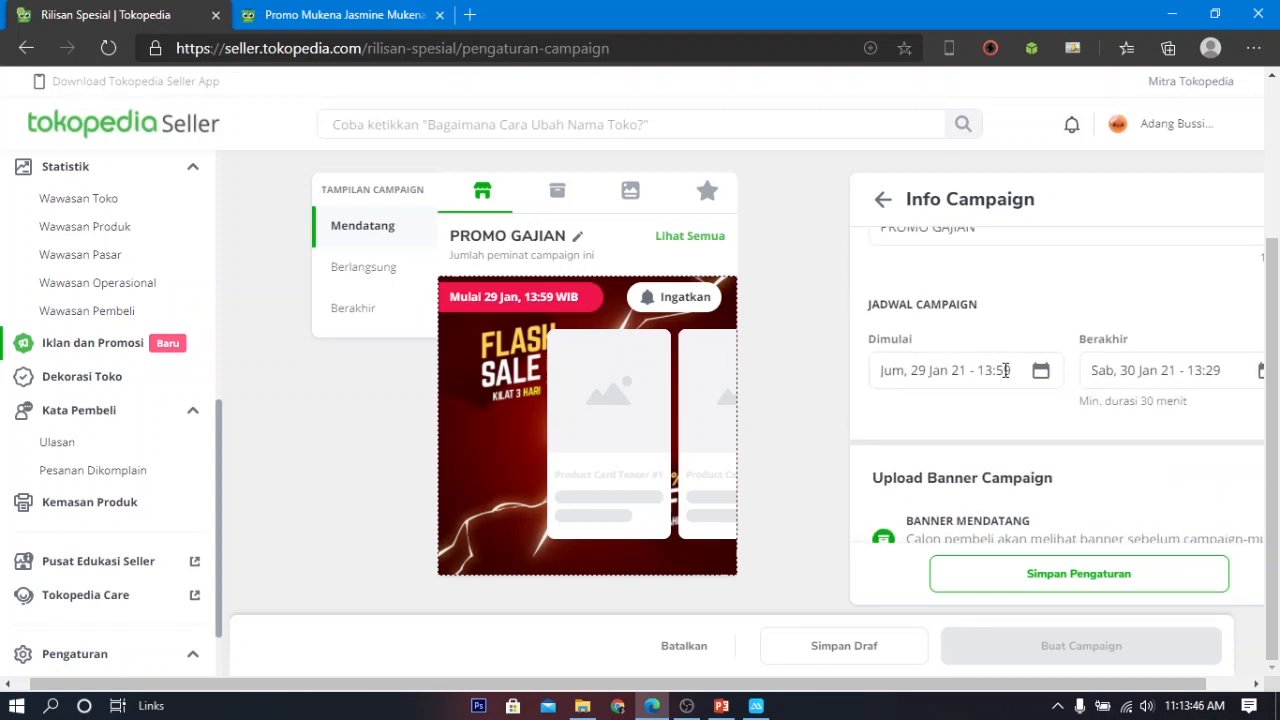
pyautogui.scroll(-5, 1012, 385)
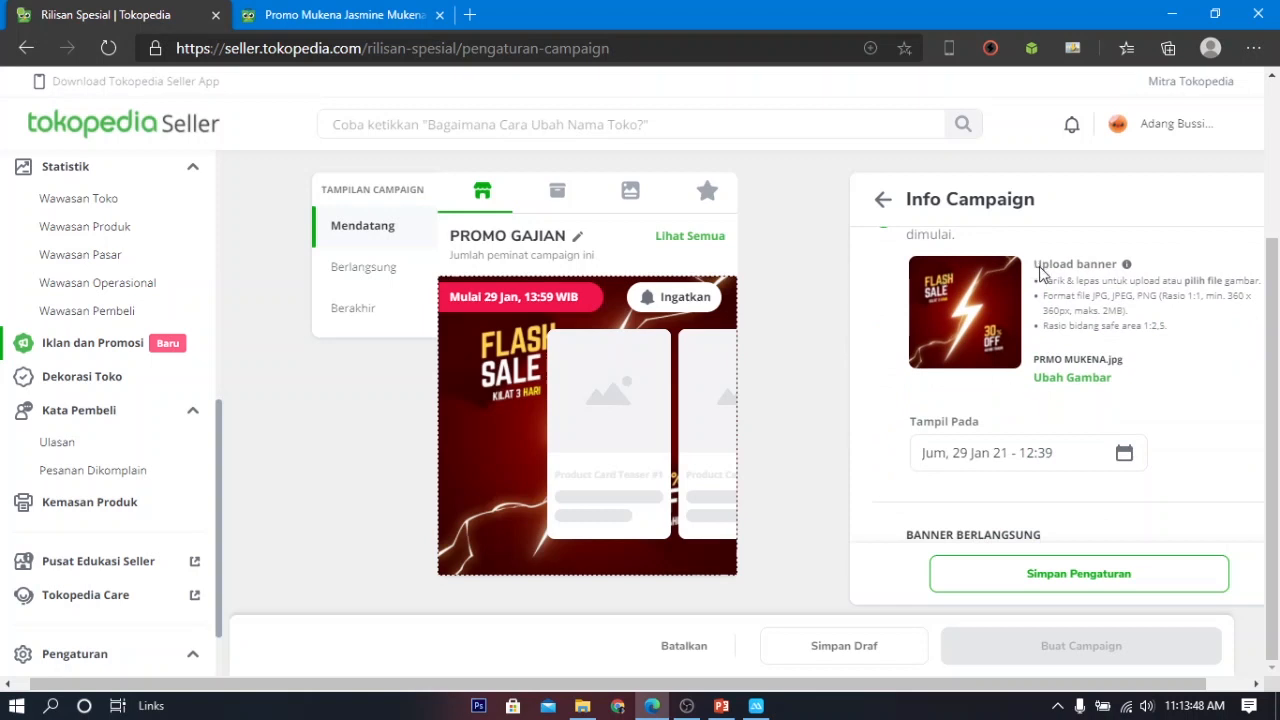
pyautogui.scroll(-1, 1020, 390)
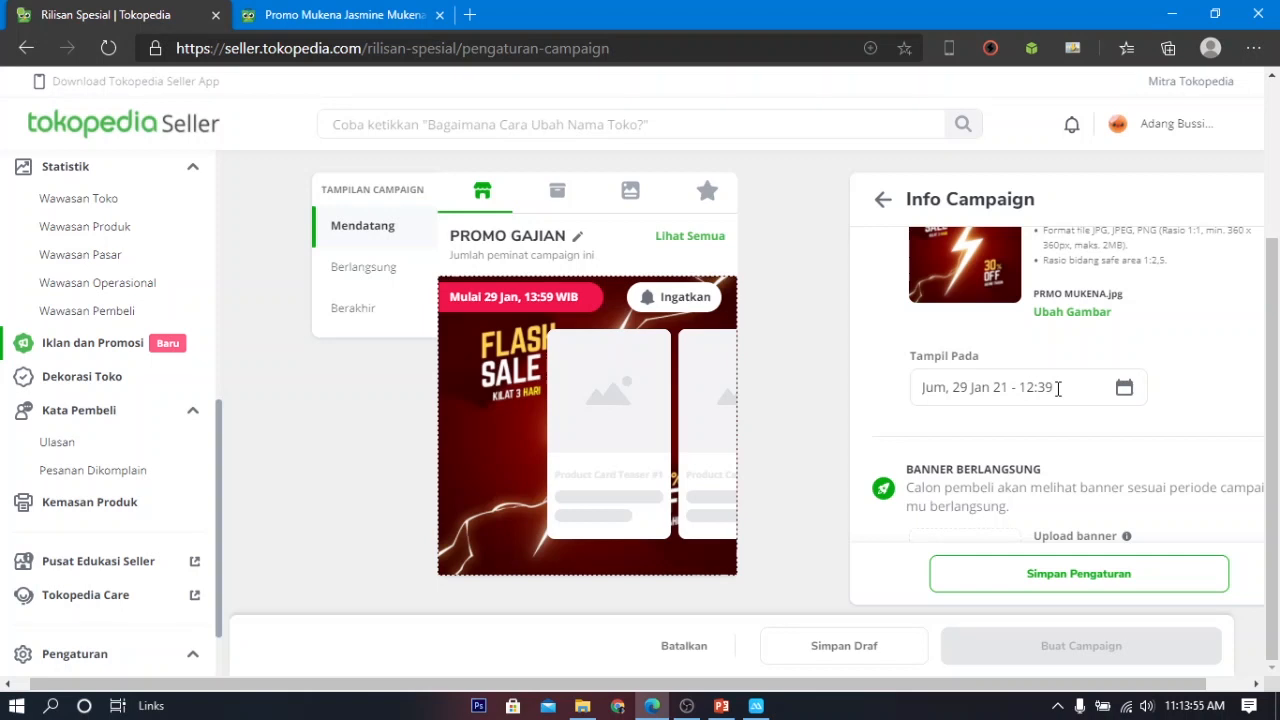
pyautogui.scroll(5, 1040, 385)
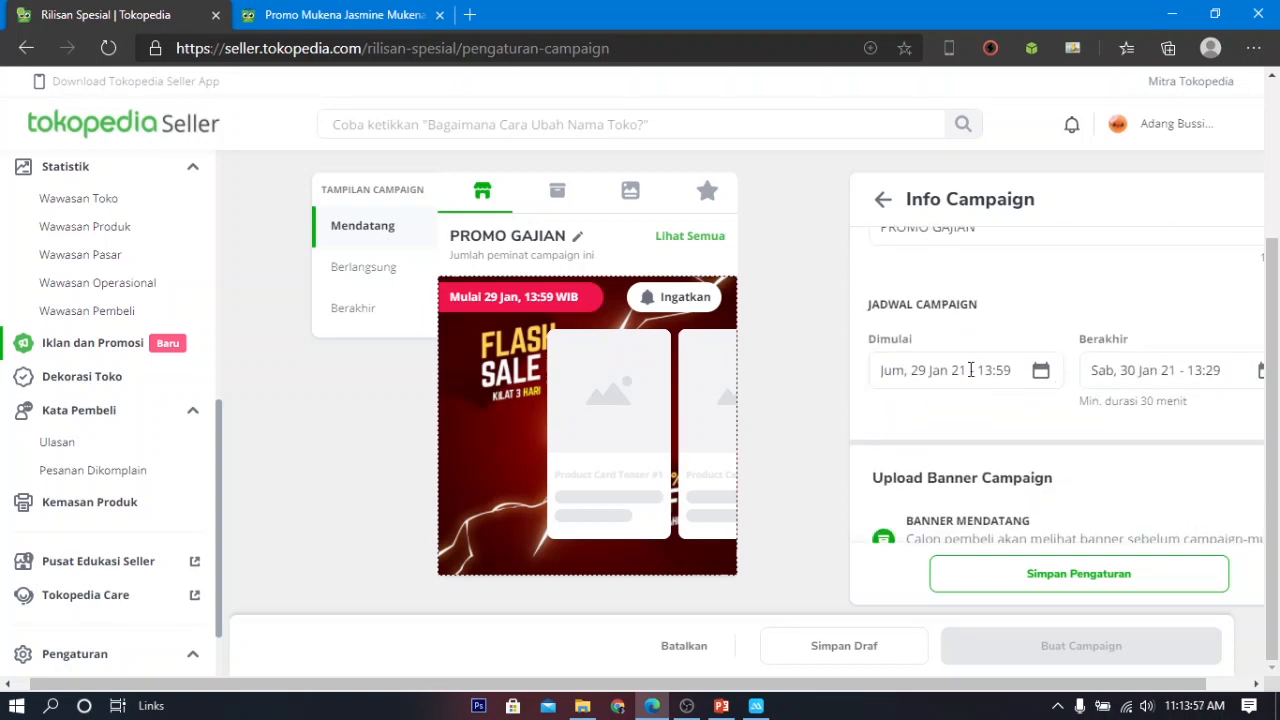
pyautogui.scroll(-1, 971, 369)
pyautogui.scroll(-3, 971, 369)
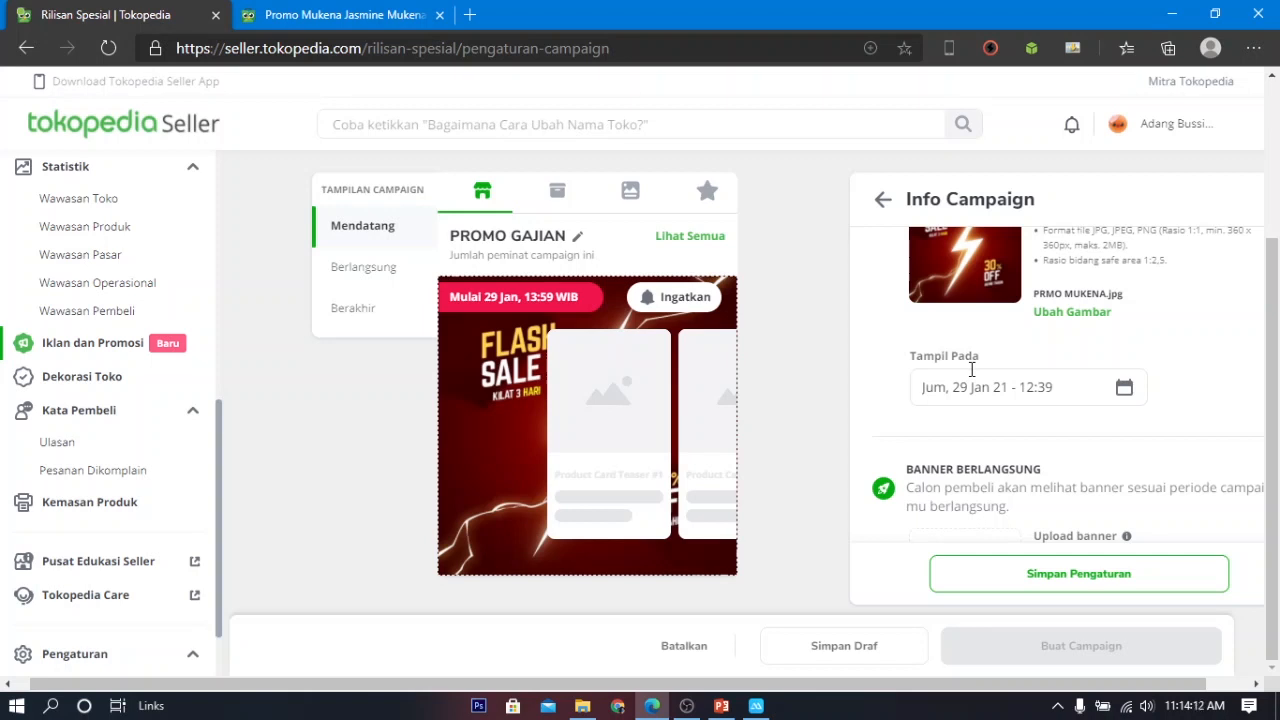
# - Choose the PRMO MUKENA image from the Documents folder as the campaign's ongoing banner (Banner Berlangsung)
pyautogui.scroll(-2, 971, 369)
pyautogui.click(966, 388)
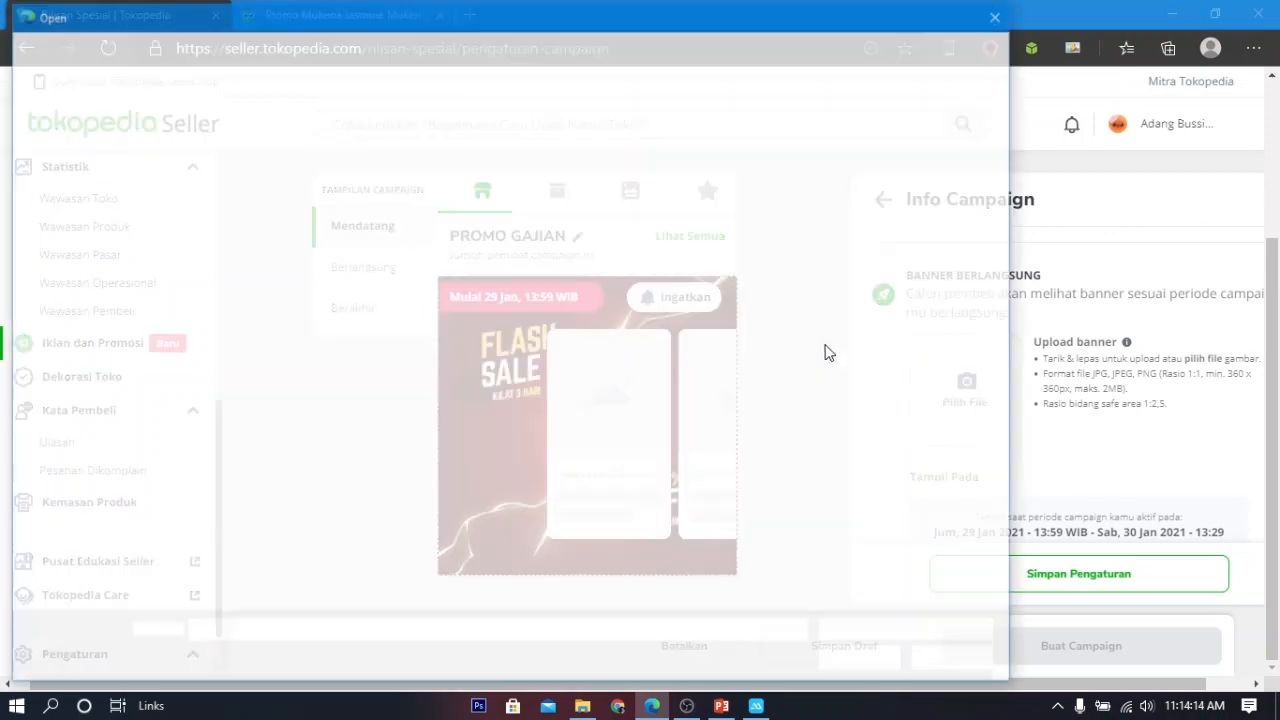
pyautogui.click(632, 575)
pyautogui.scroll(-1, 632, 575)
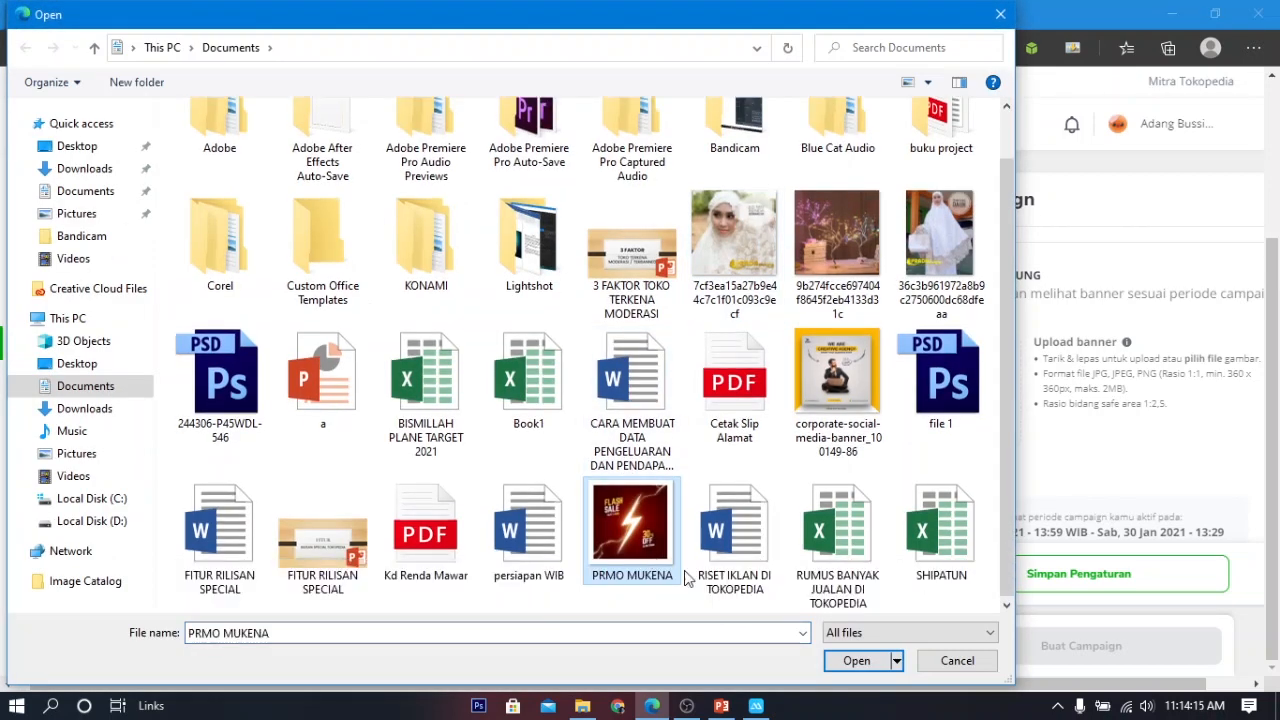
pyautogui.click(850, 660)
# - Enlarge the ongoing banner image until it fills the crop frame, and save it
pyautogui.moveTo(622, 528)
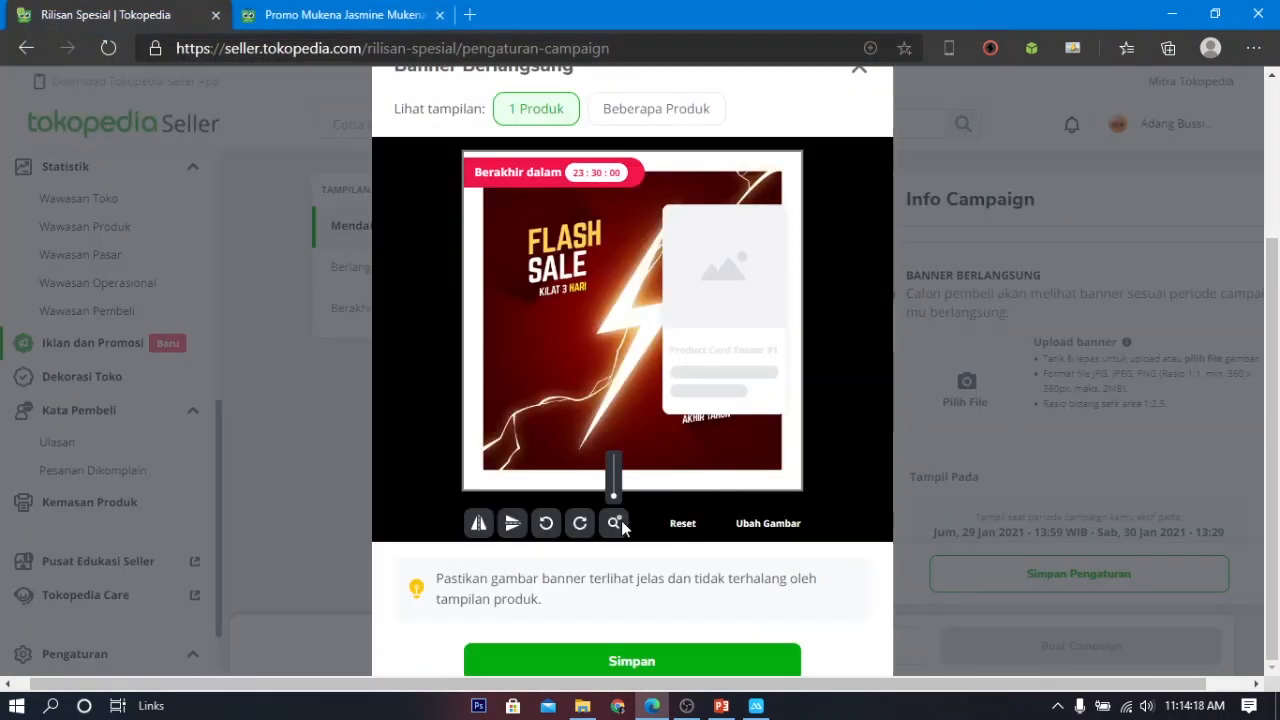
pyautogui.moveTo(612, 499); pyautogui.dragTo(616, 492)
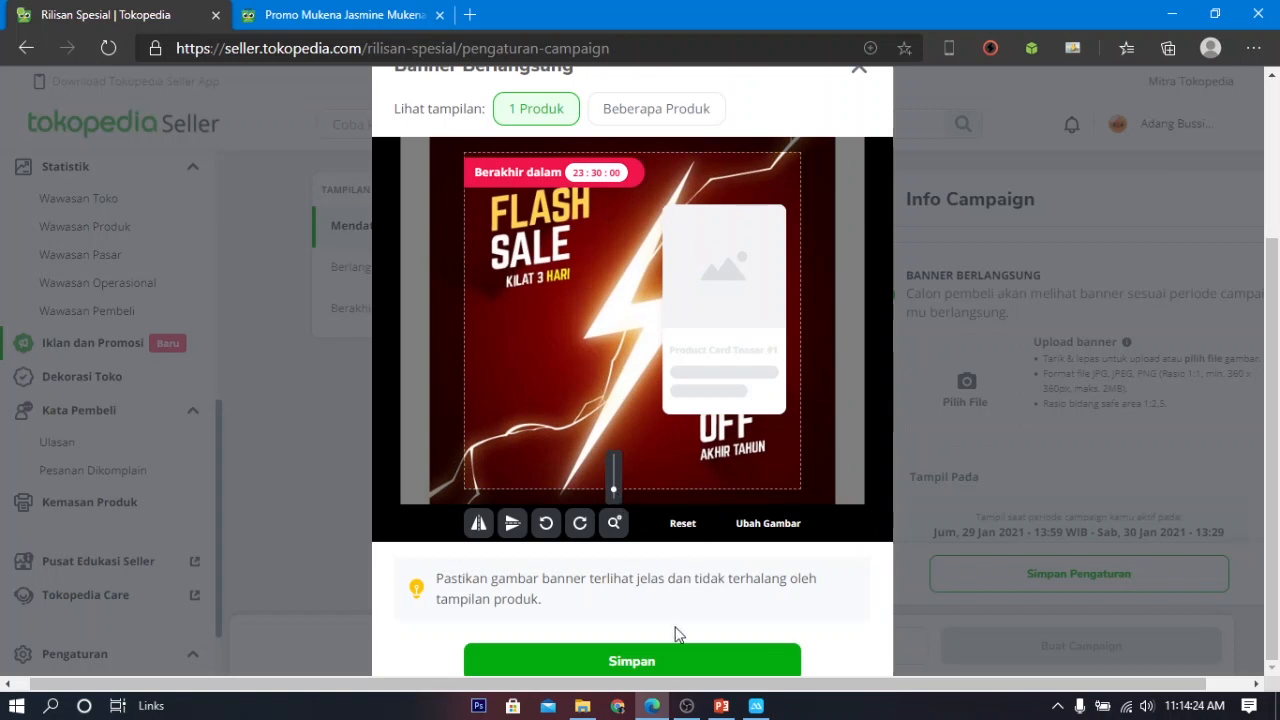
pyautogui.click(670, 661)
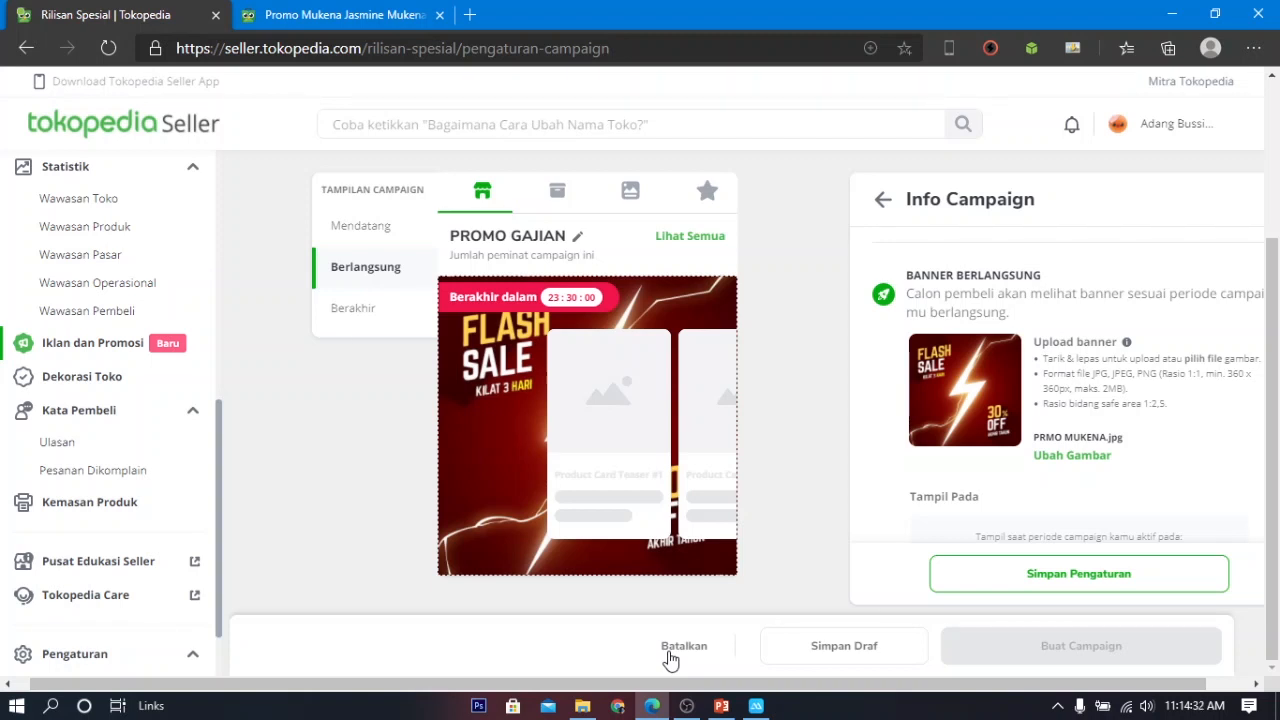
# - Choose the PRMO MUKENA image from the Documents folder as the campaign's ended banner (Banner Berakhir)
pyautogui.scroll(5, 1000, 390)
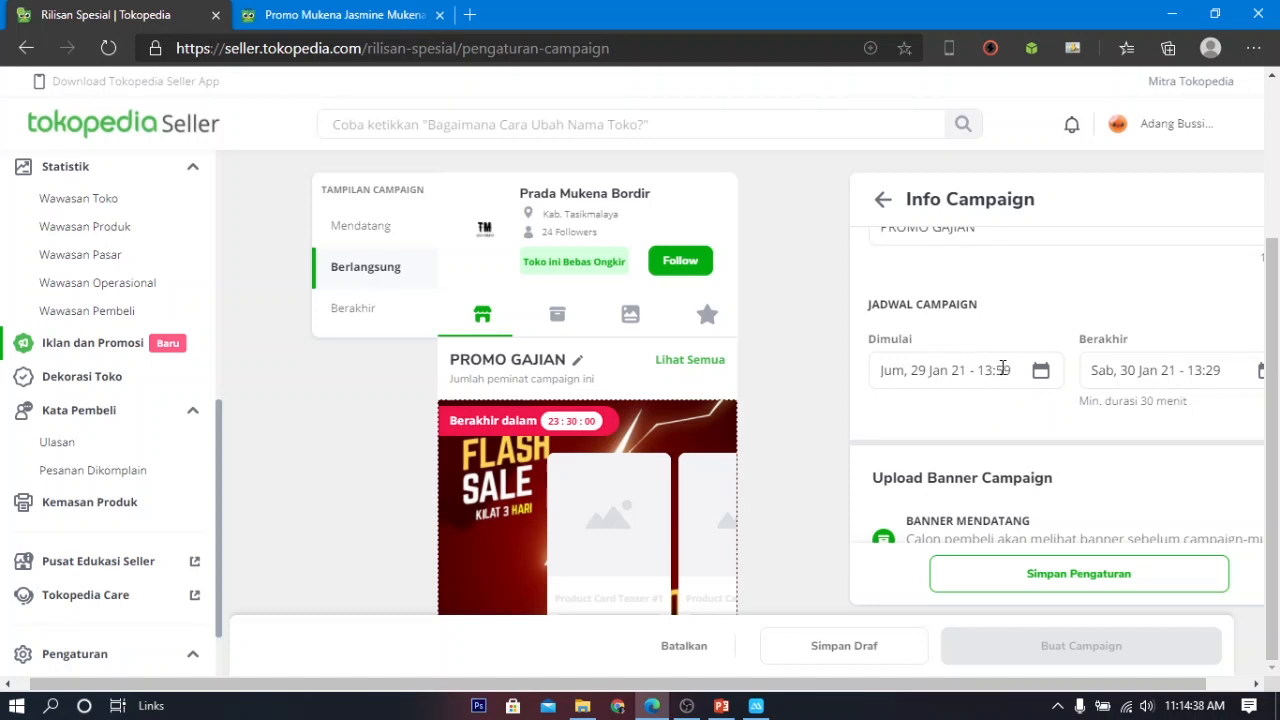
pyautogui.scroll(-8, 1002, 370)
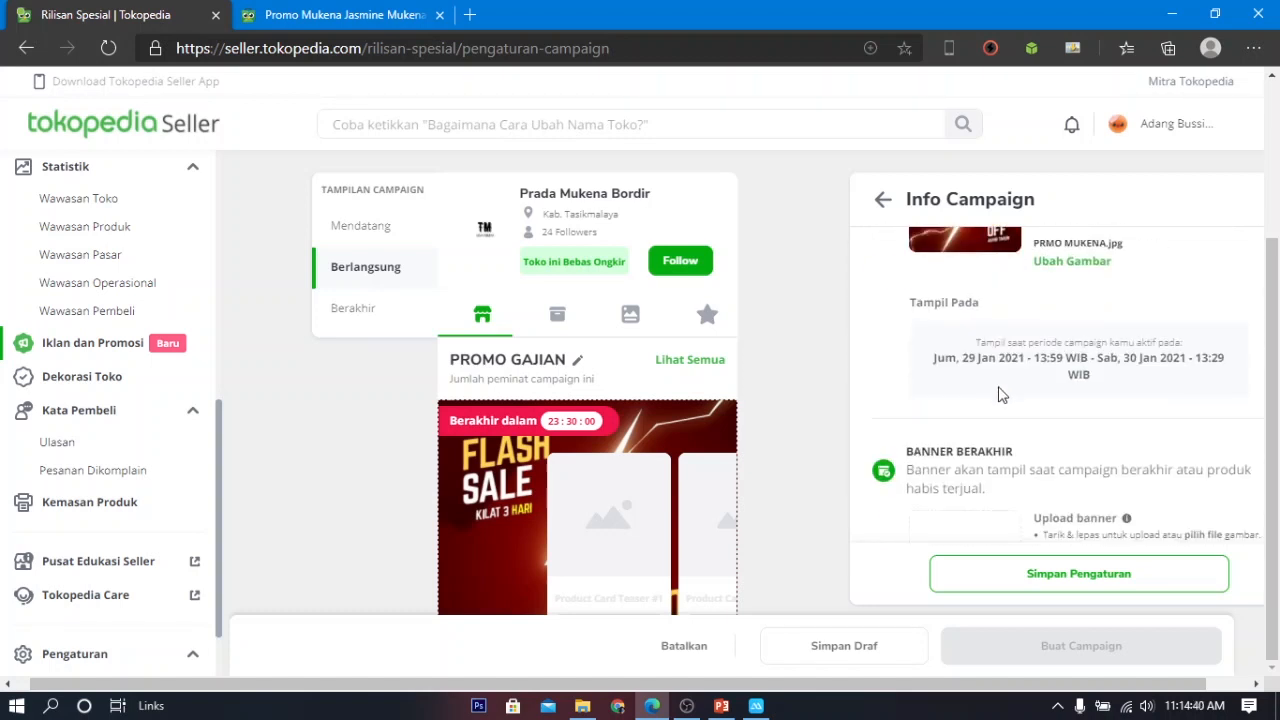
pyautogui.scroll(-2, 1002, 394)
pyautogui.click(966, 362)
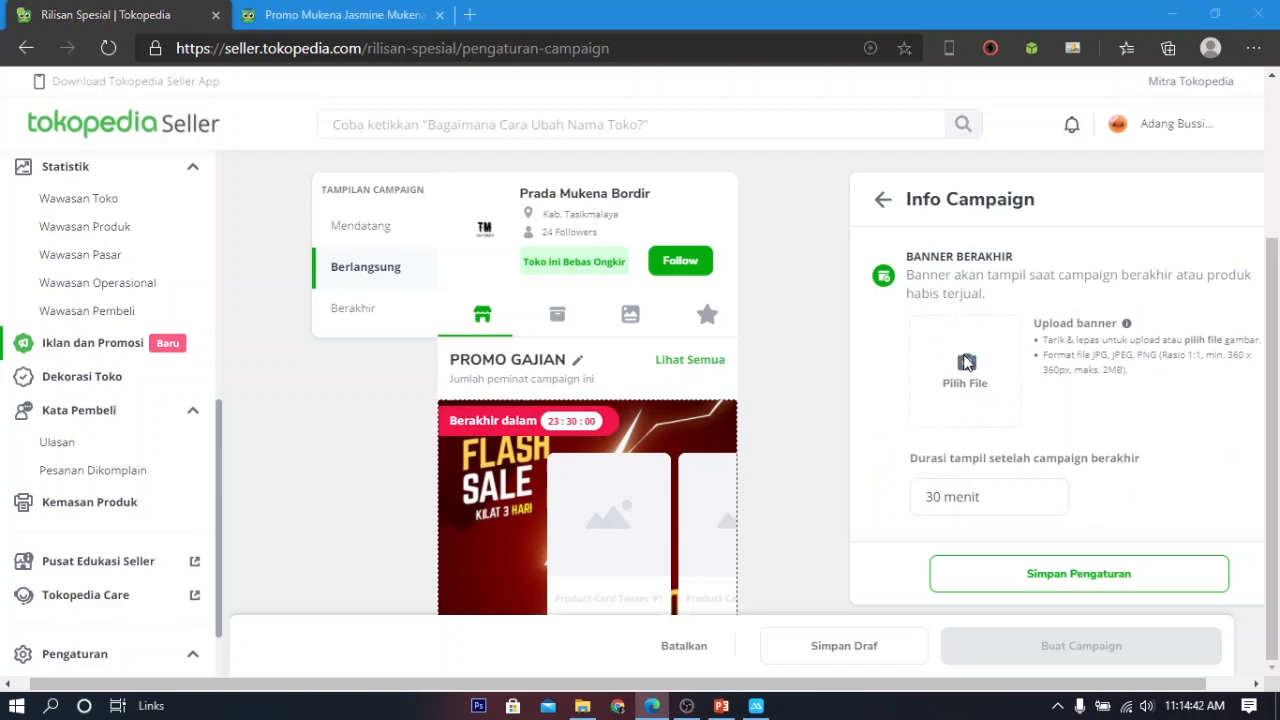
pyautogui.scroll(-1, 697, 444)
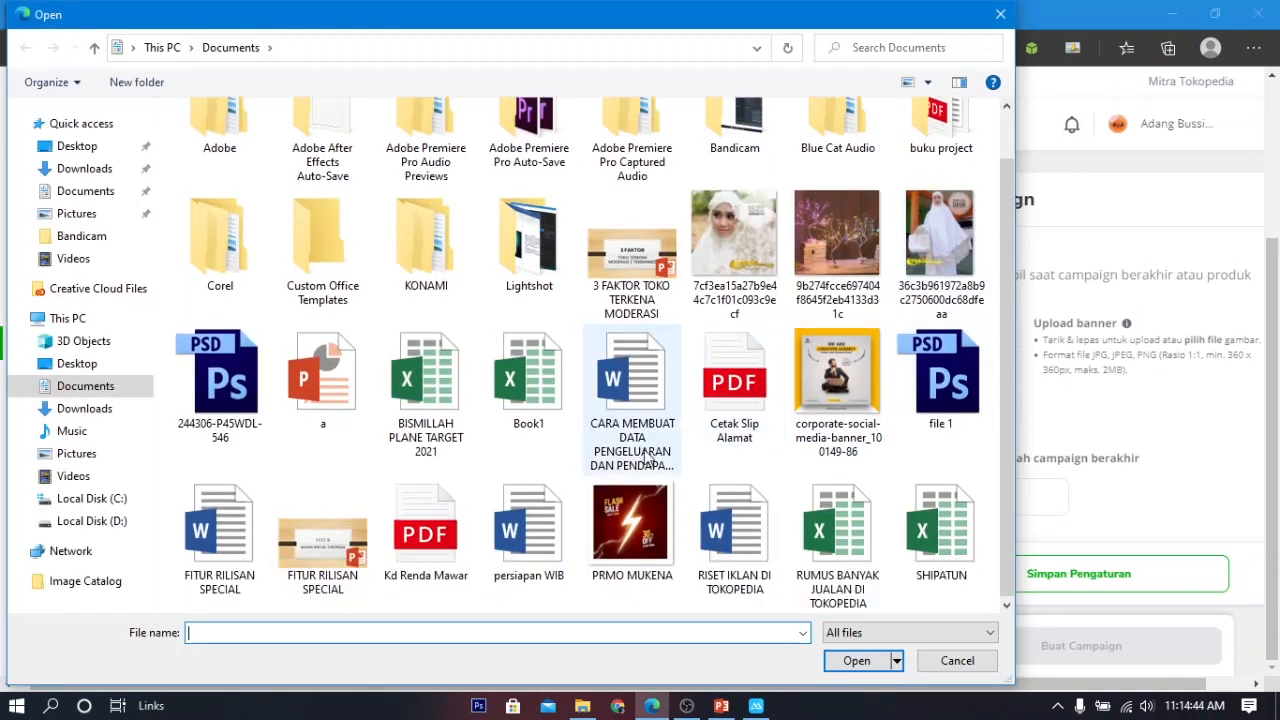
pyautogui.click(626, 519)
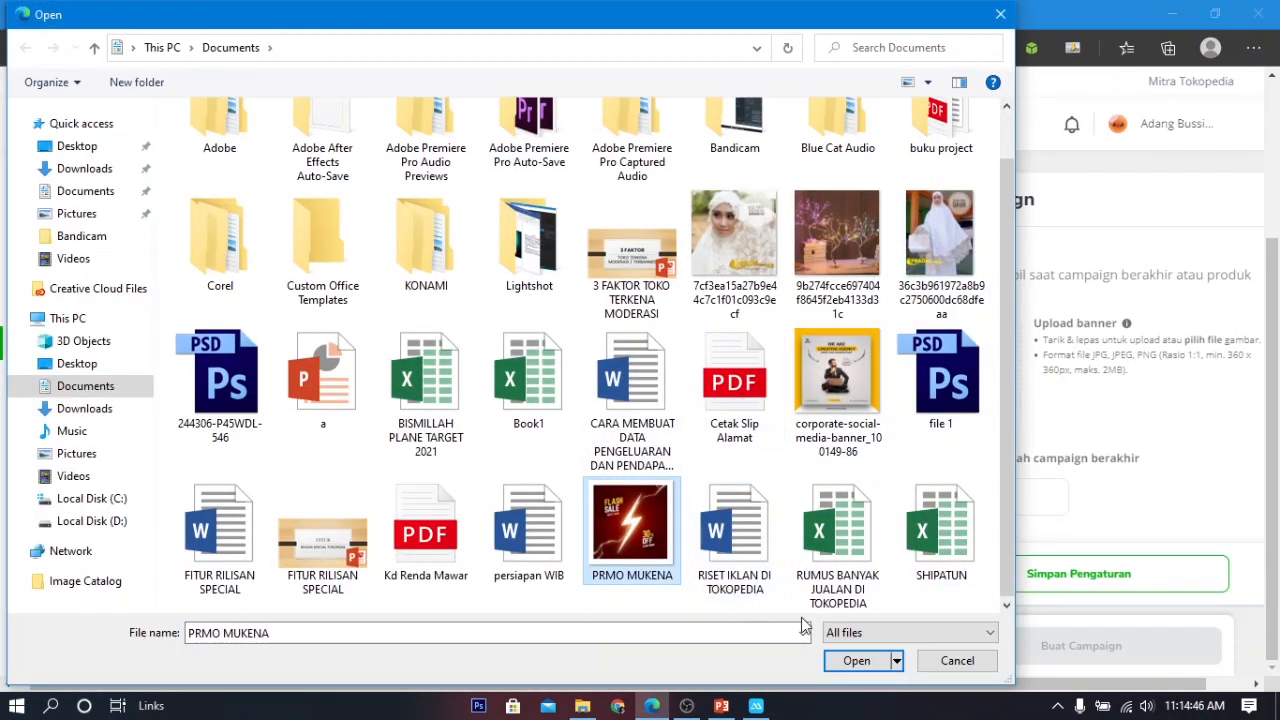
pyautogui.click(866, 656)
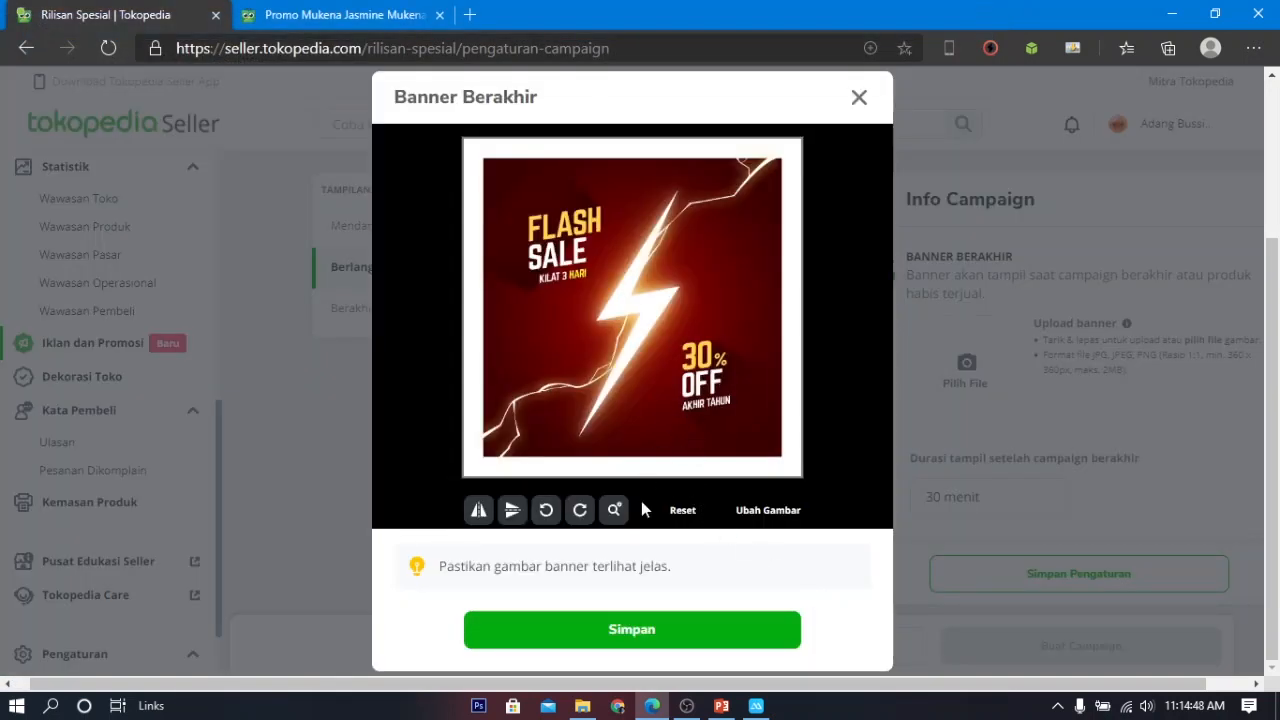
# - Enlarge the ended banner image slightly so it fills the crop frame, and save it
pyautogui.moveTo(619, 515)
pyautogui.moveTo(615, 485); pyautogui.dragTo(614, 481)
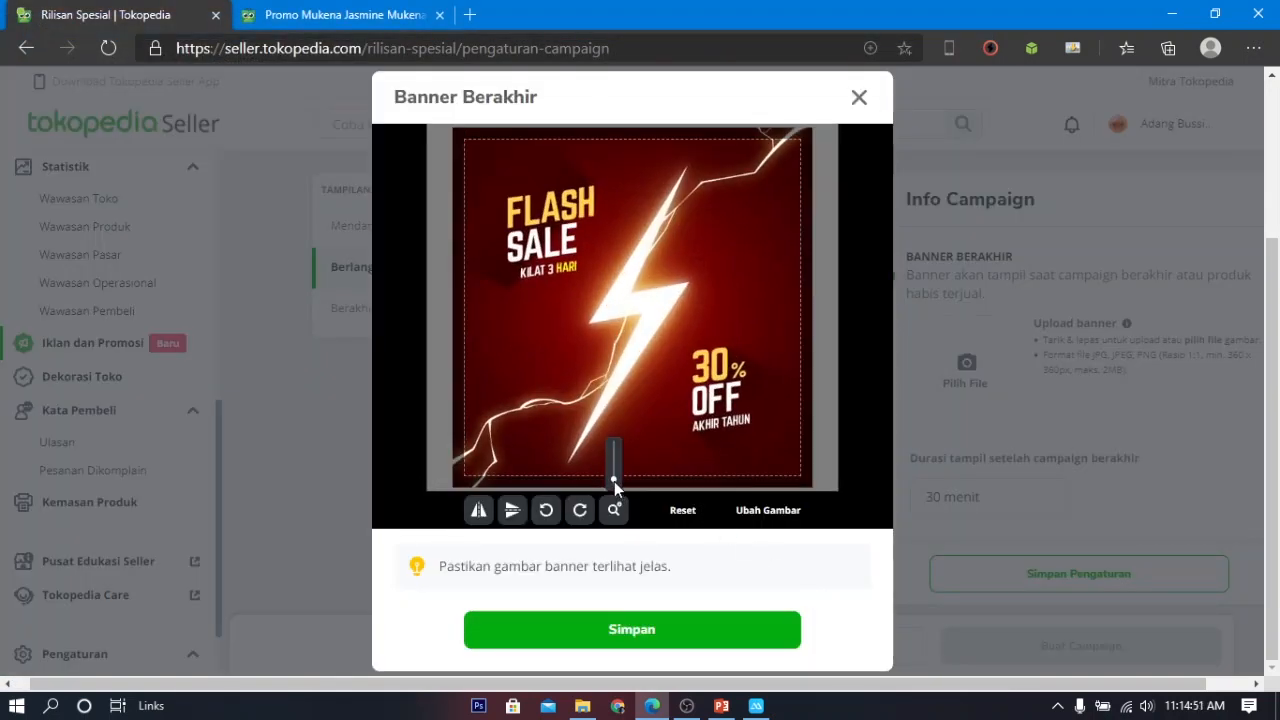
pyautogui.click(689, 629)
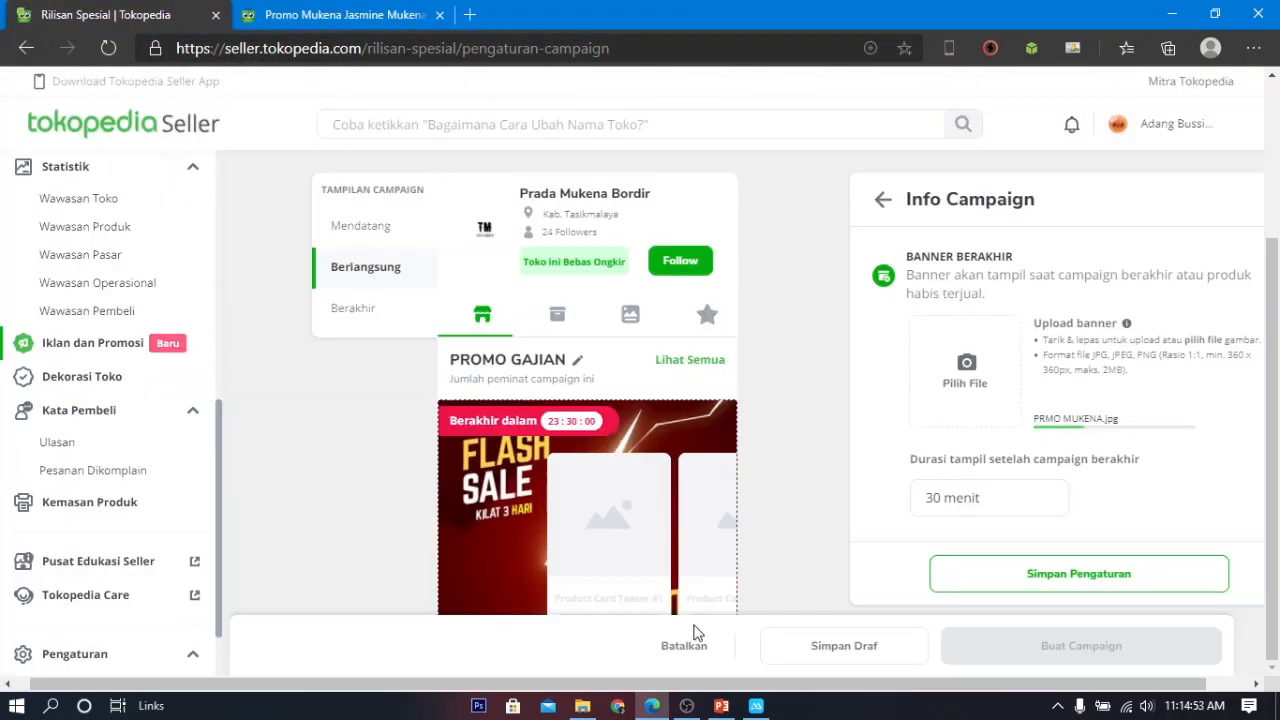
# - Save the campaign info settings and open the campaign's product management (Kelola Produk)
pyautogui.scroll(-1, 882, 516)
pyautogui.scroll(5, 880, 400)
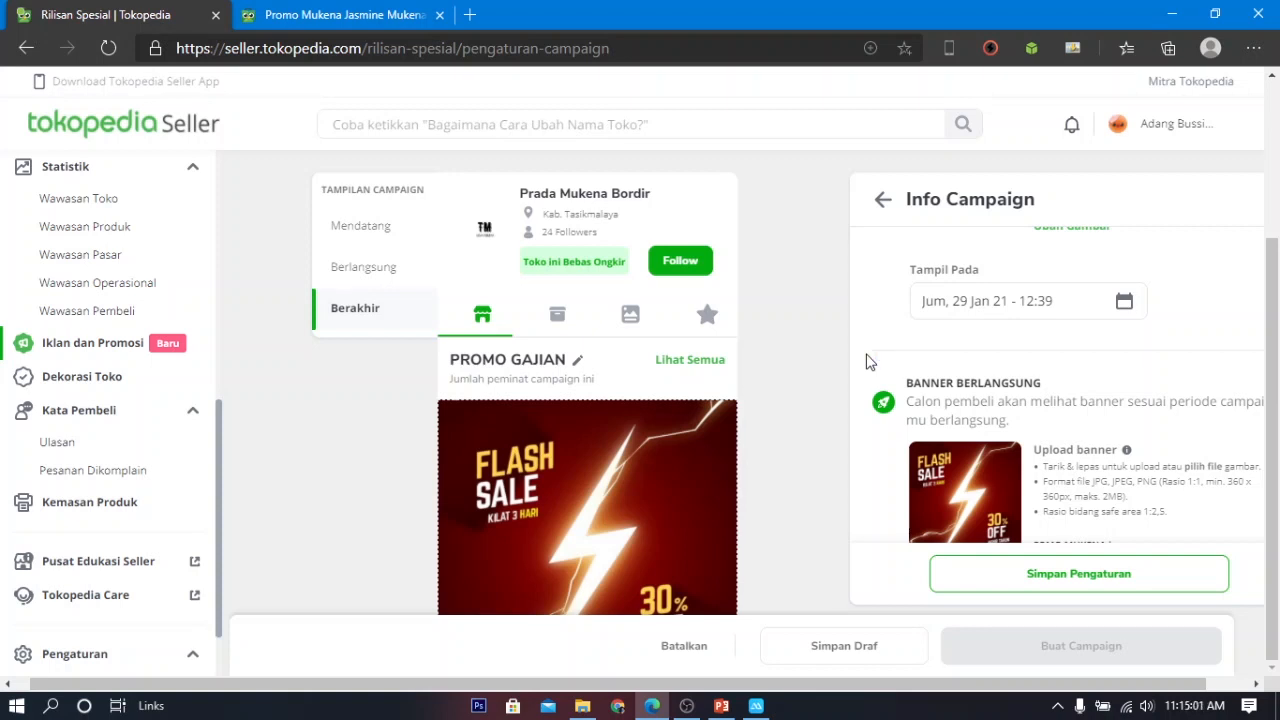
pyautogui.click(1087, 576)
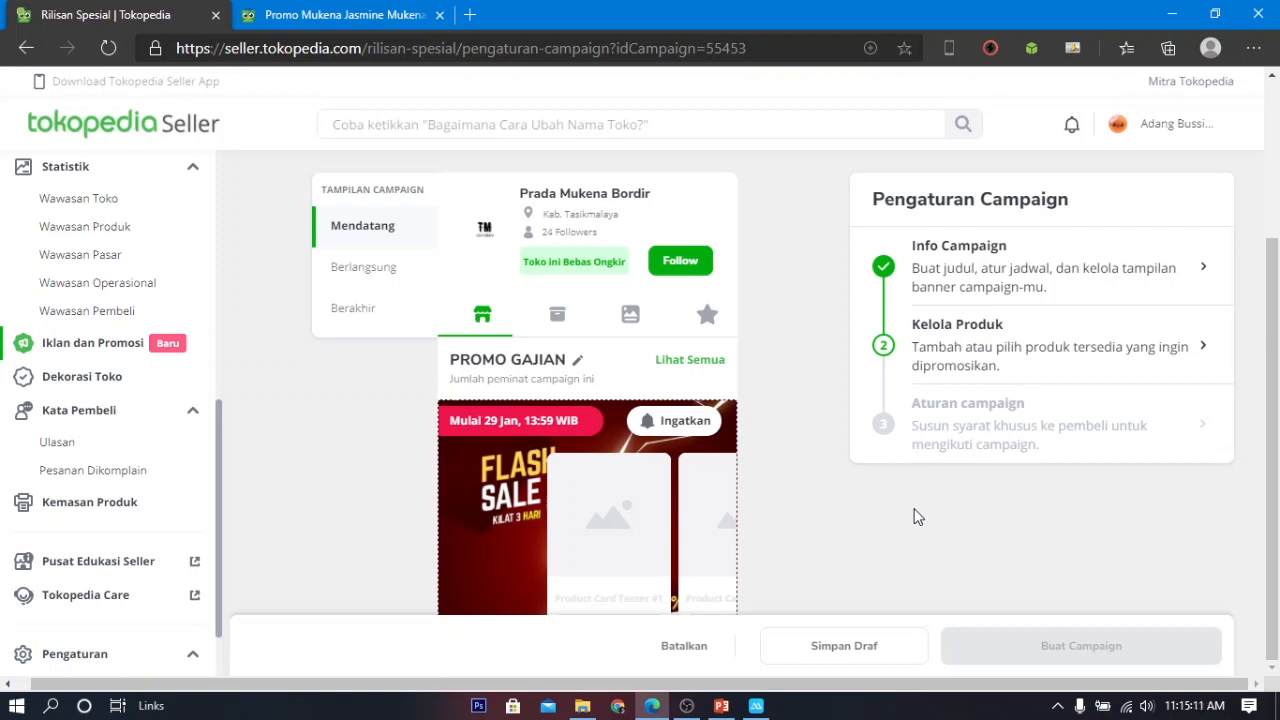
pyautogui.click(955, 366)
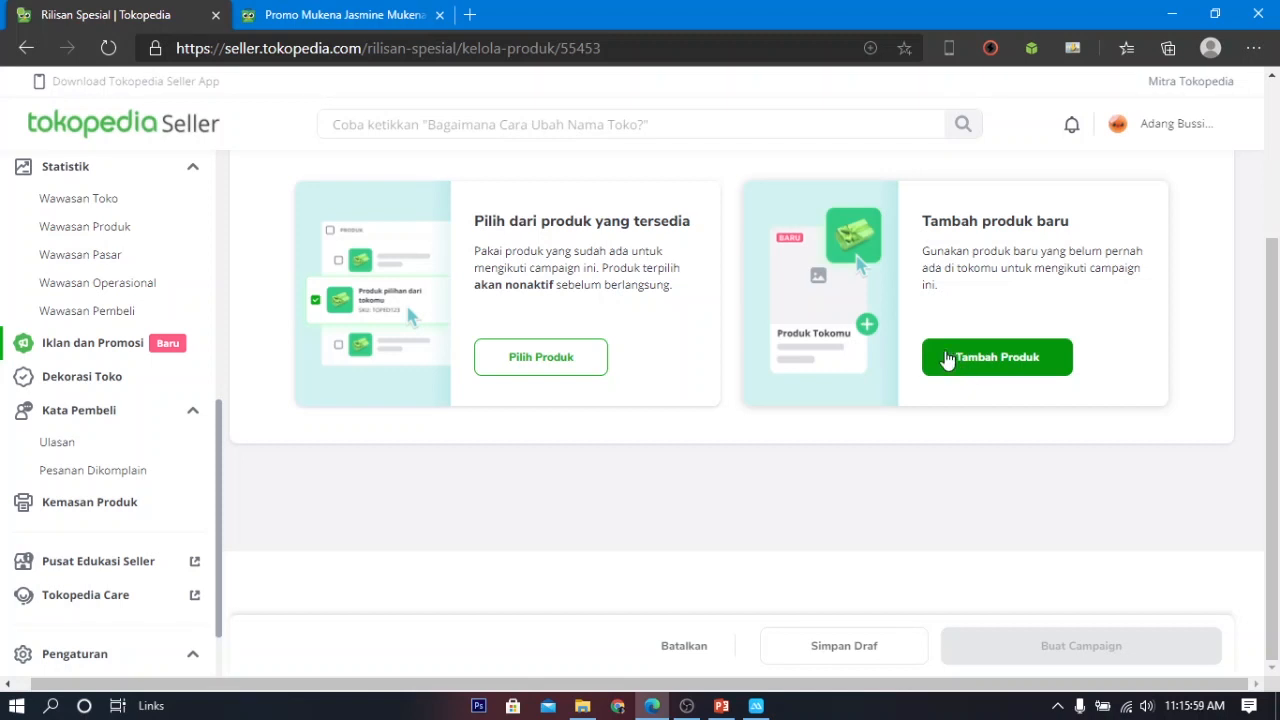
# - Add the existing products Mukena Dewasa Rayon Jasmine Motif Renda Timbul Premium and Mukena Jasmine Mukena Dewasa Terbaru Renda Mewah Bahan Rayon Super to the campaign
pyautogui.scroll(2, 886, 386)
pyautogui.scroll(-2, 857, 406)
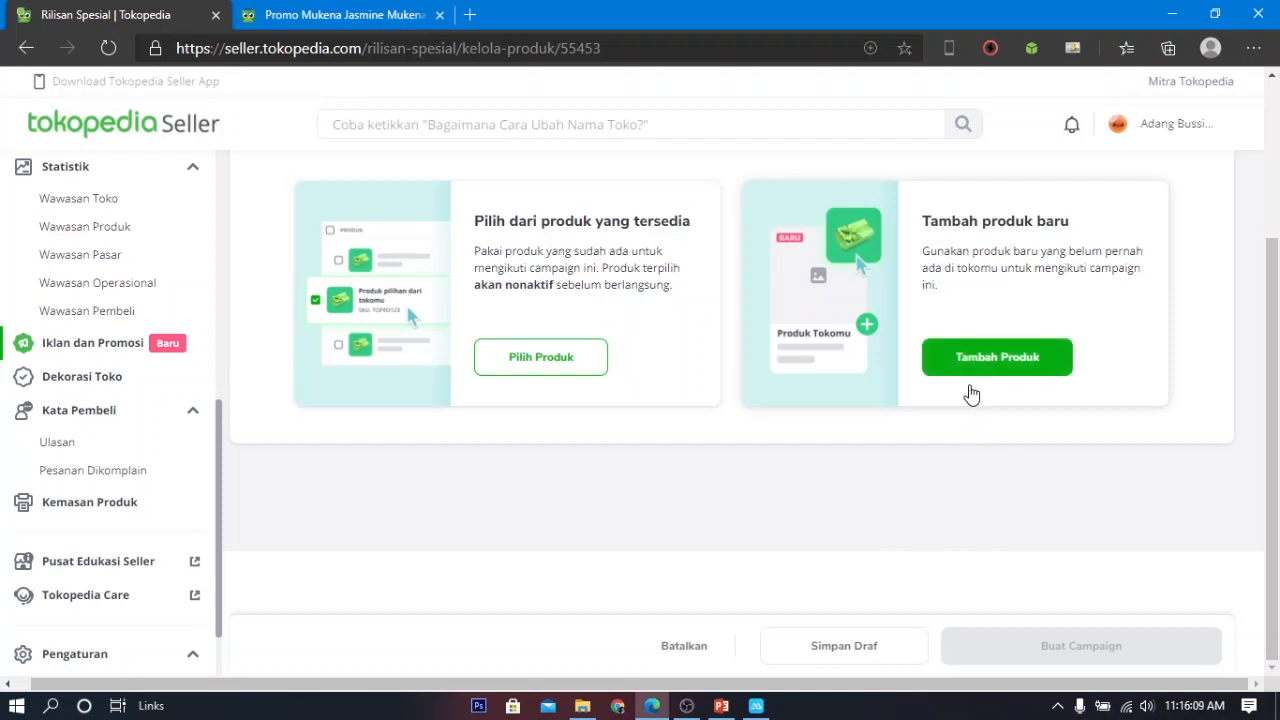
pyautogui.click(571, 356)
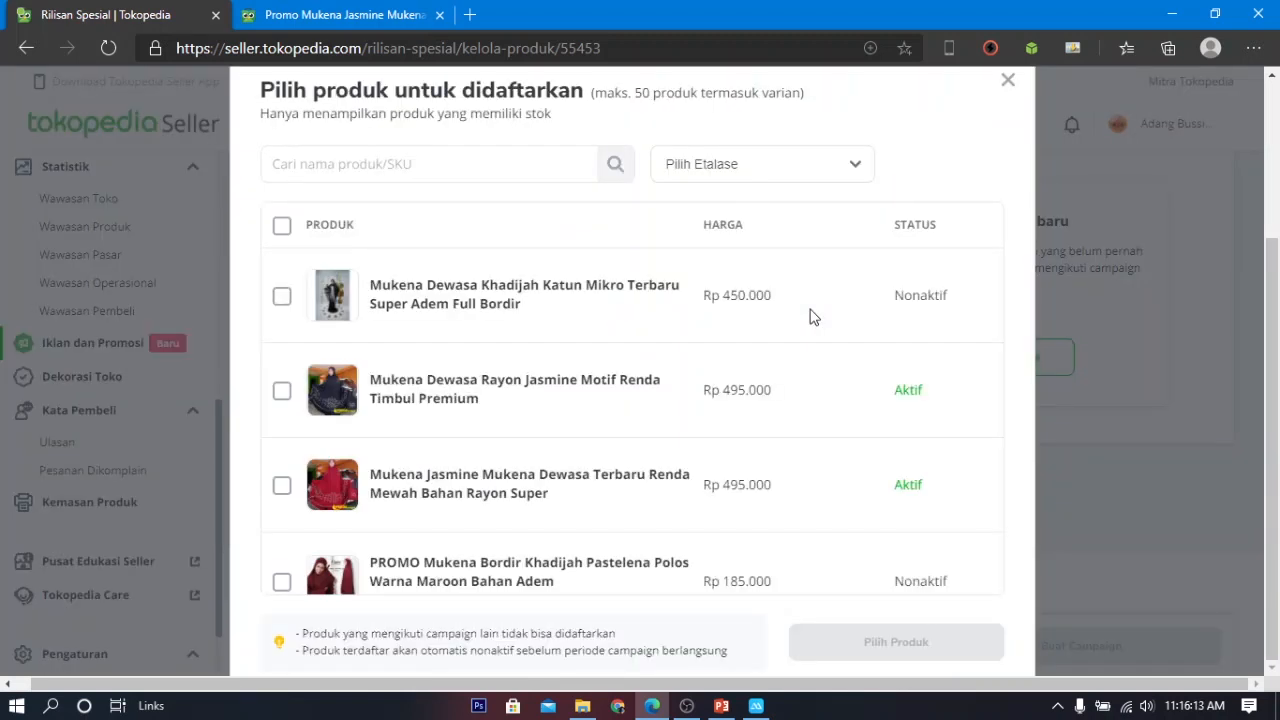
pyautogui.scroll(-1, 783, 329)
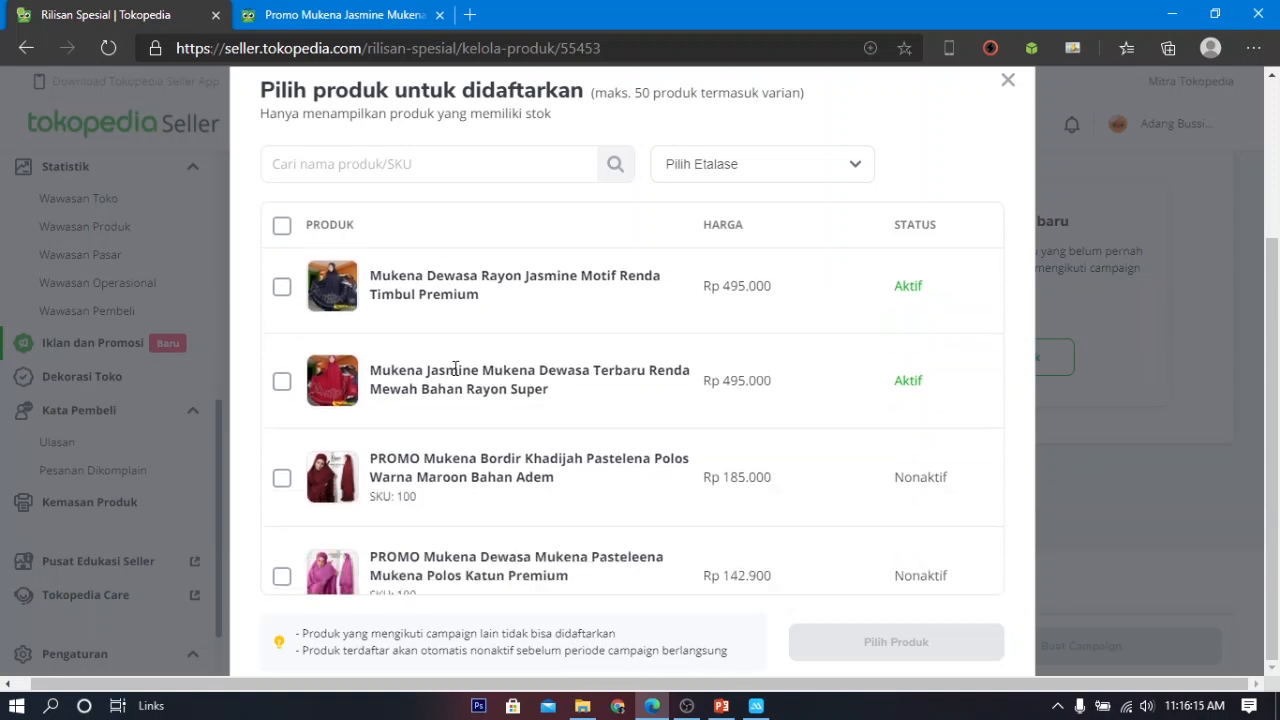
pyautogui.click(282, 290)
pyautogui.click(282, 385)
pyautogui.click(856, 634)
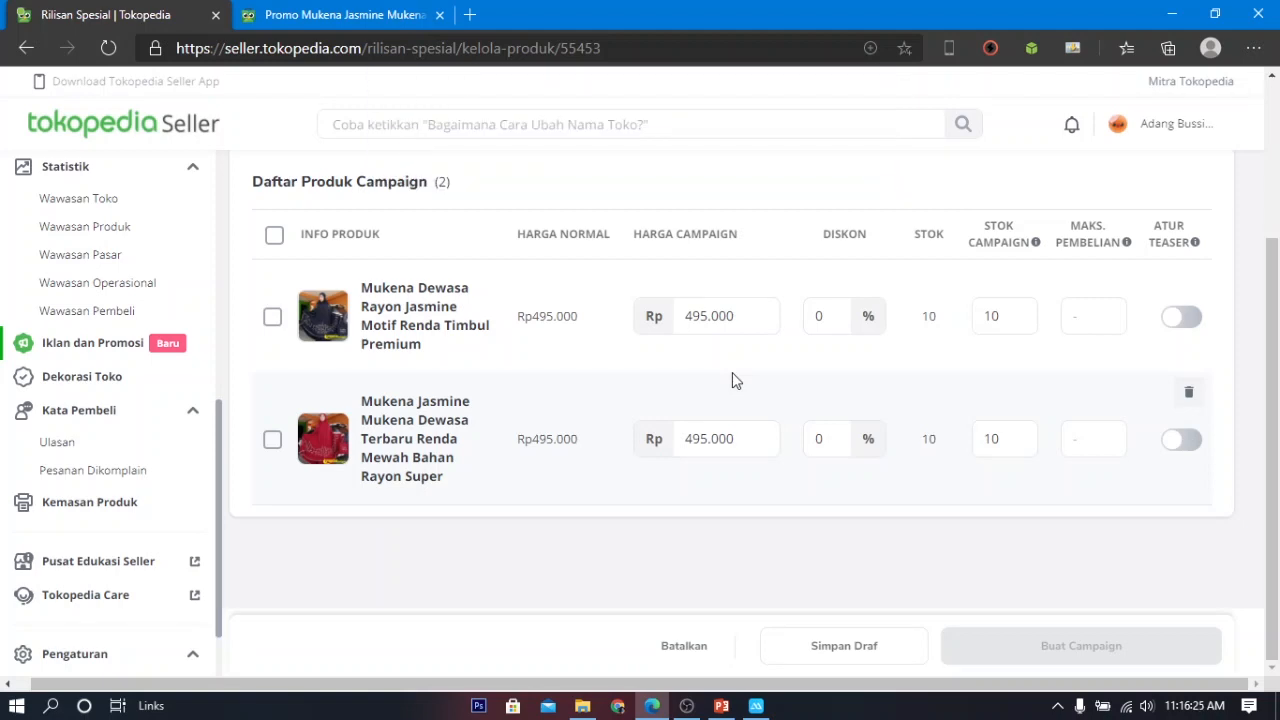
# - Look at the flash sale price and discount on the Mukena Jasmine product page, and return to the campaign's product list
pyautogui.click(318, 14)
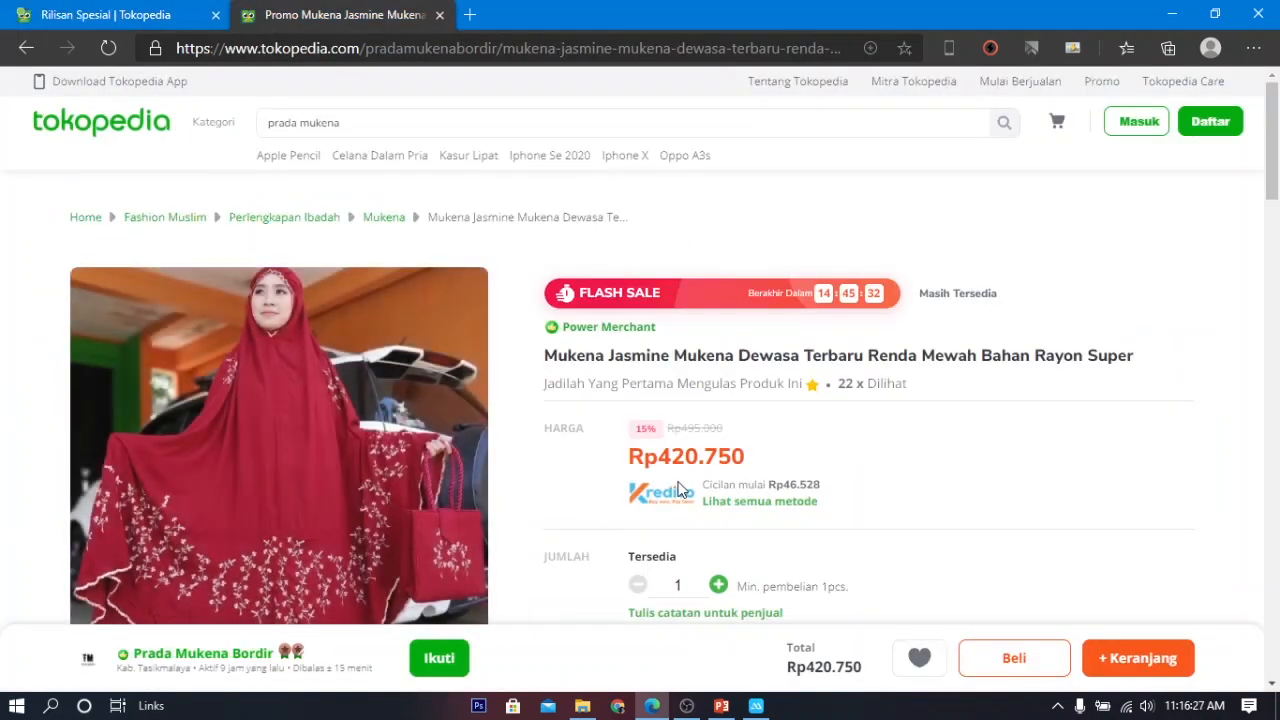
pyautogui.scroll(-2, 677, 490)
pyautogui.scroll(-2, 677, 490)
pyautogui.scroll(3, 594, 477)
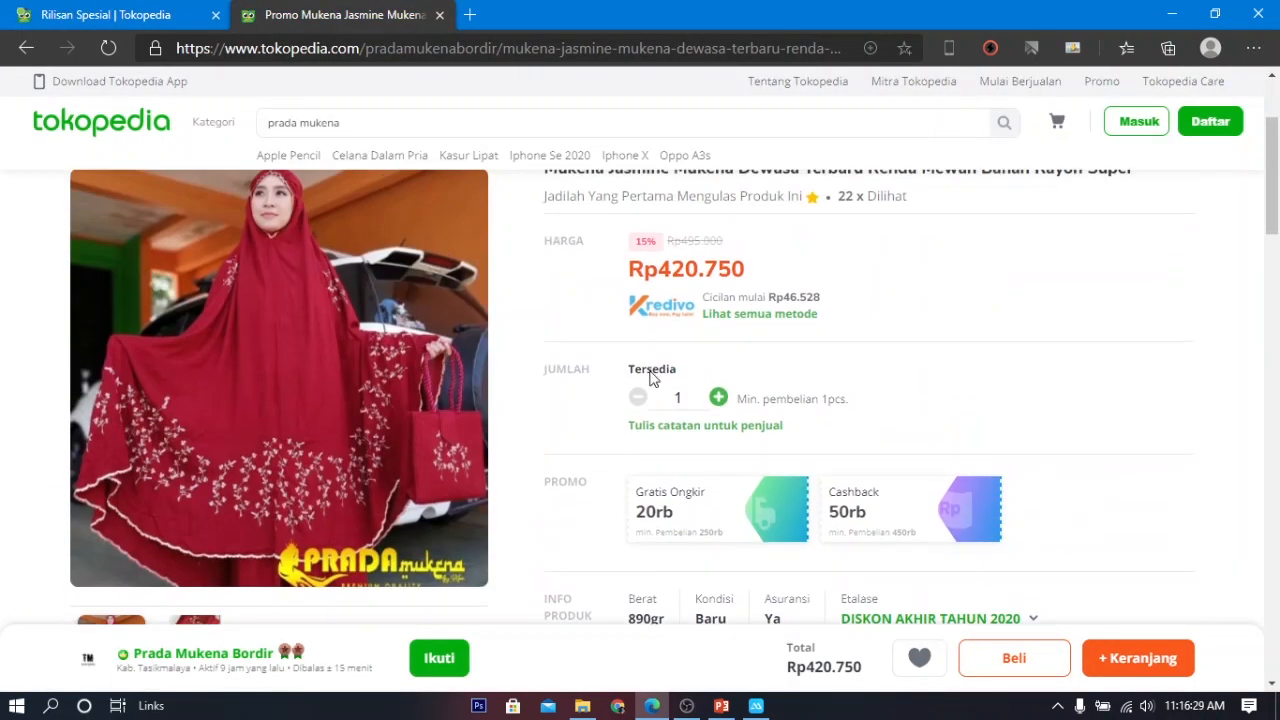
pyautogui.hotkey('ctrl', 'Tab')
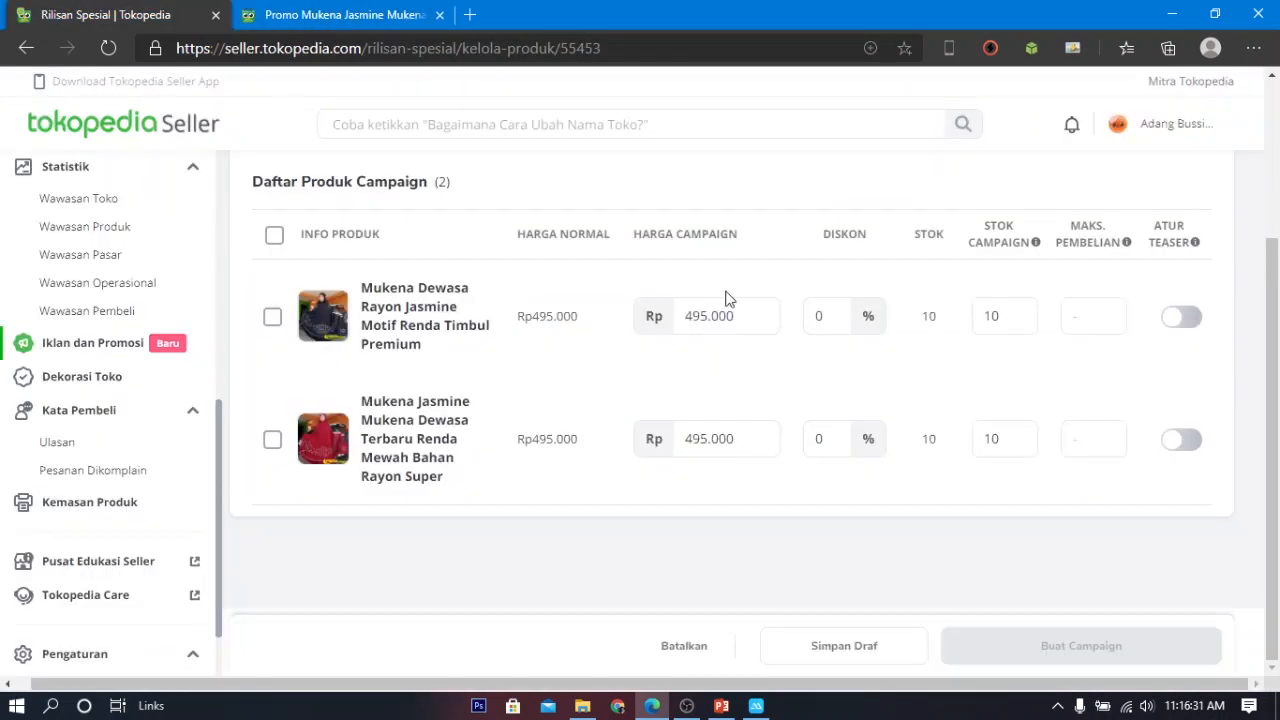
# - Set a 15% campaign discount on both Mukena products in the campaign product list
pyautogui.click(830, 316)
pyautogui.write('15')
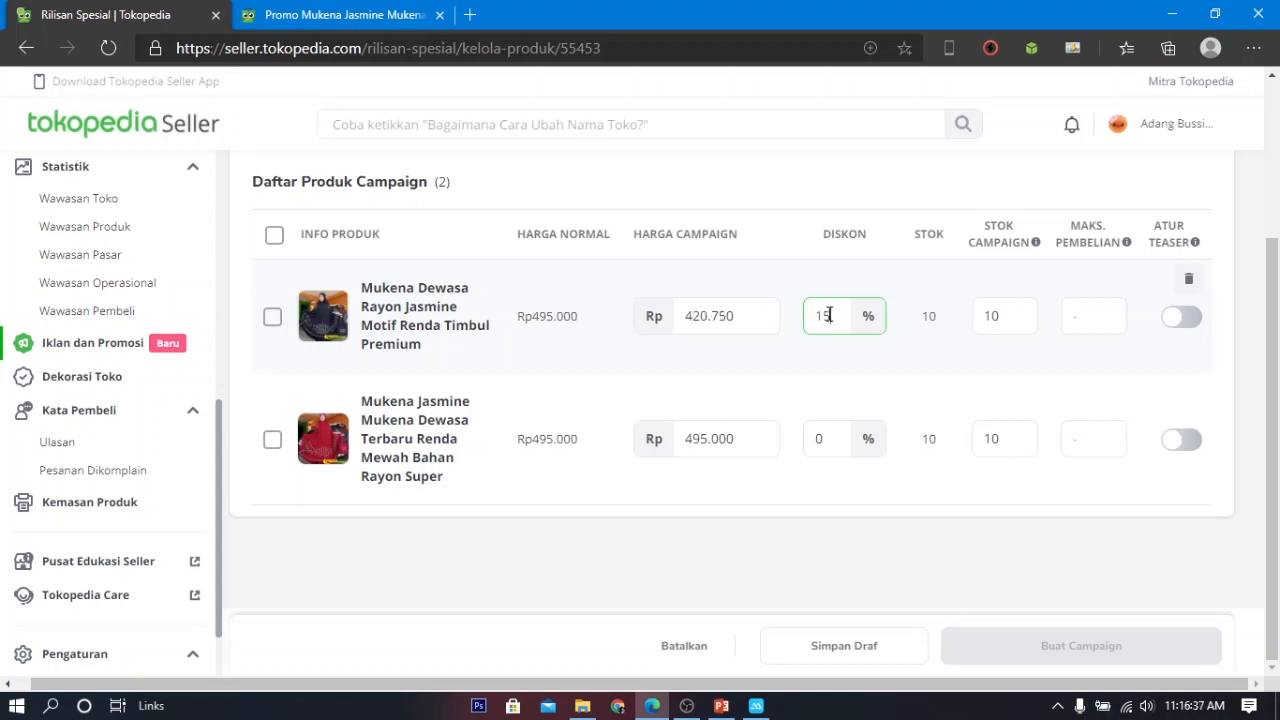
pyautogui.moveTo(838, 434); pyautogui.dragTo(805, 441)
pyautogui.write('15')
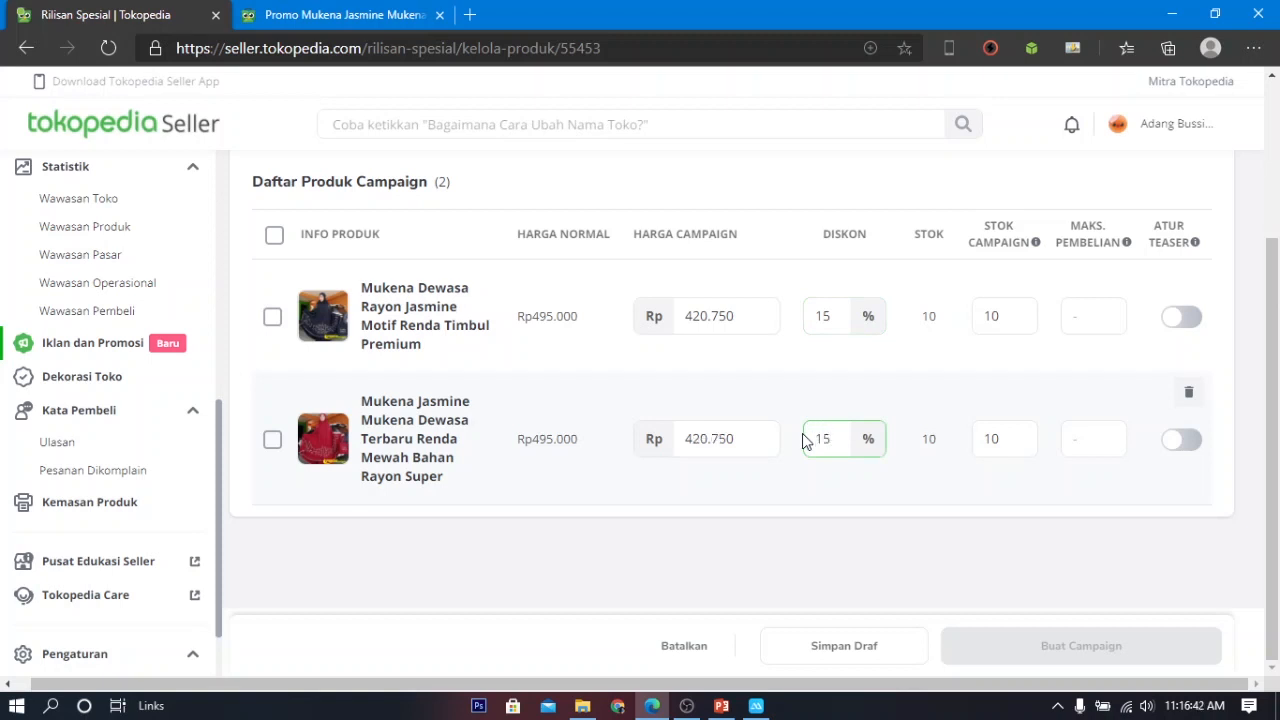
pyautogui.click(831, 522)
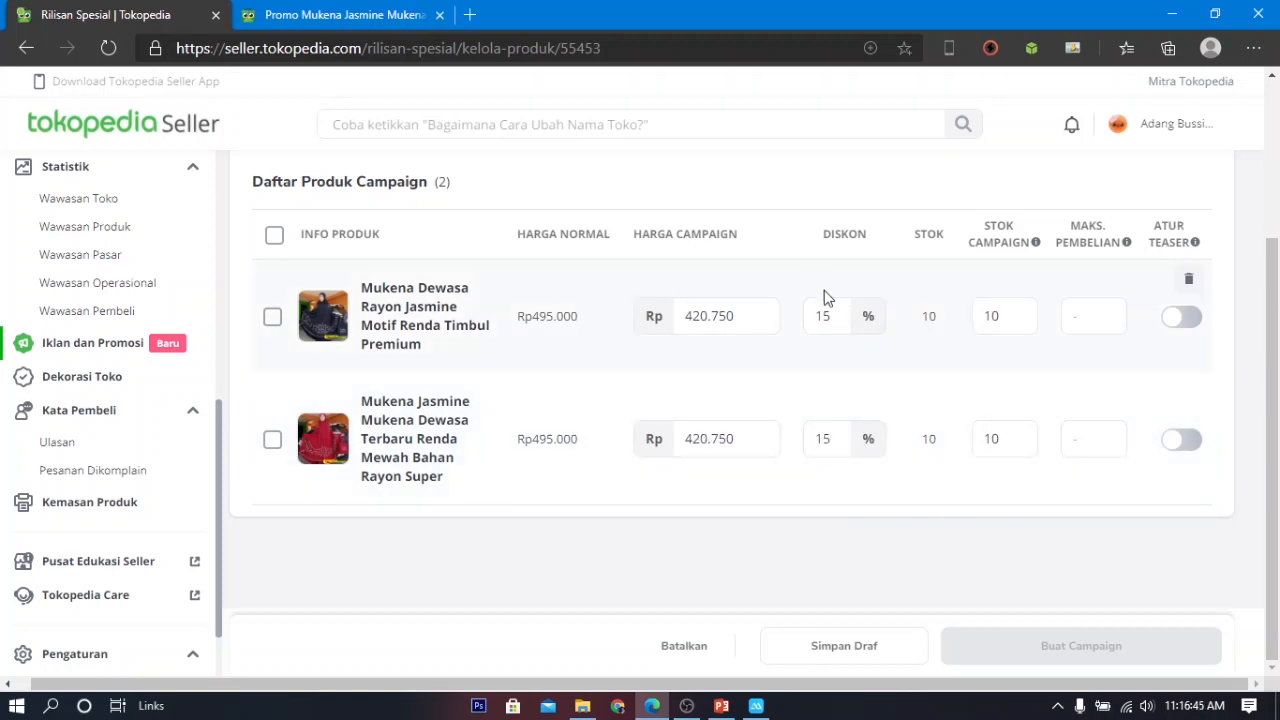
# - Turn on the teaser (Atur Teaser) for both campaign products and save the product settings
pyautogui.click(1187, 318)
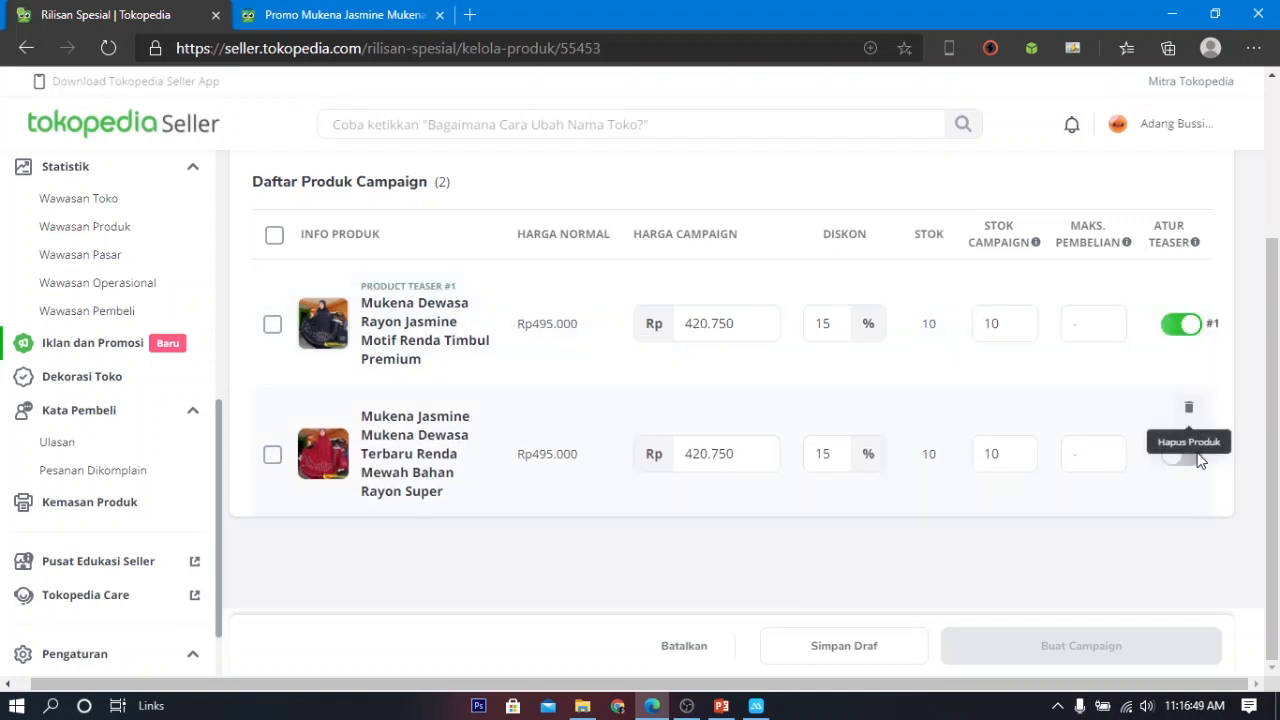
pyautogui.click(1182, 458)
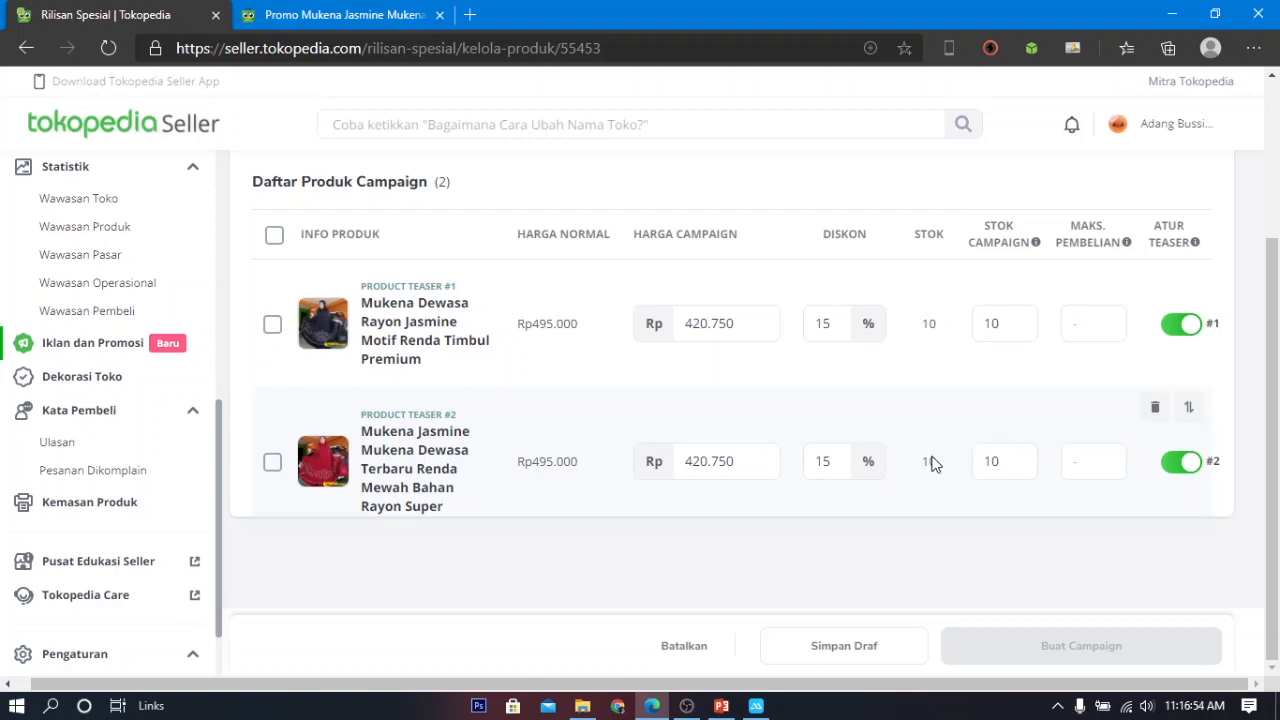
pyautogui.scroll(3, 728, 500)
pyautogui.click(1120, 342)
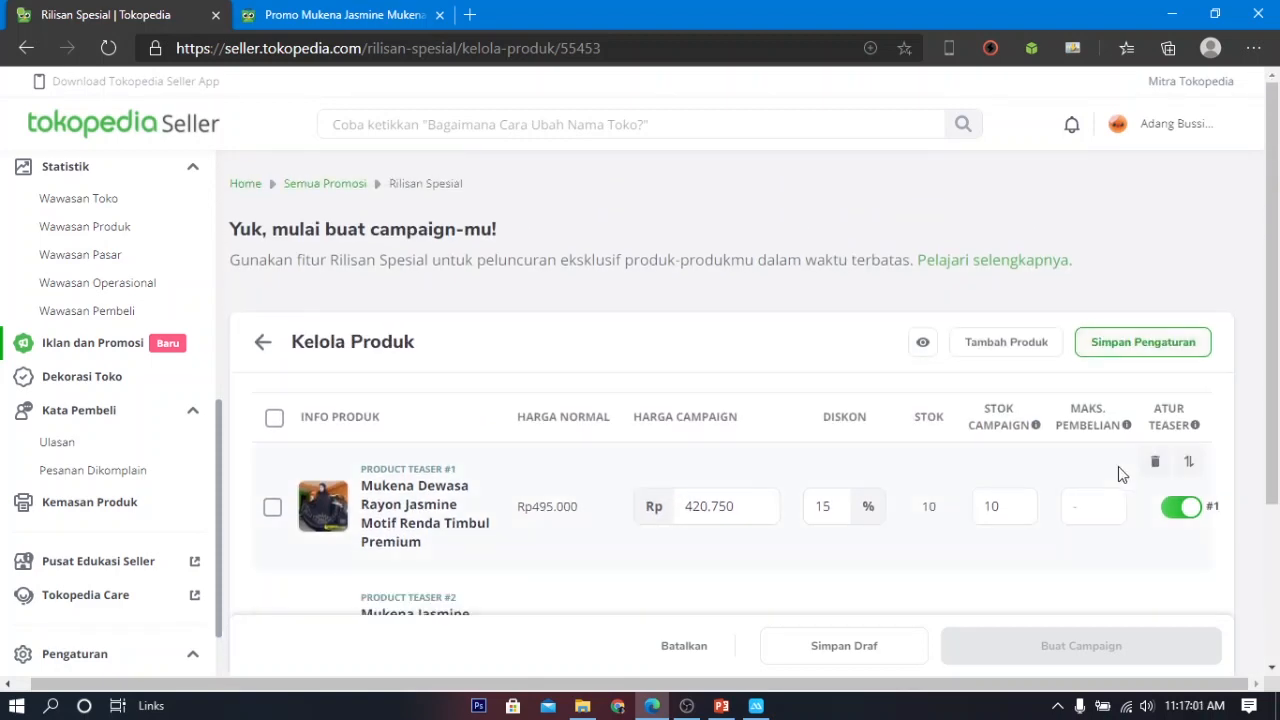
# - In the campaign rules (Aturan Campaign), answer Tidak to letting the same buyer purchase campaign products from different accounts
pyautogui.scroll(-3, 1076, 398)
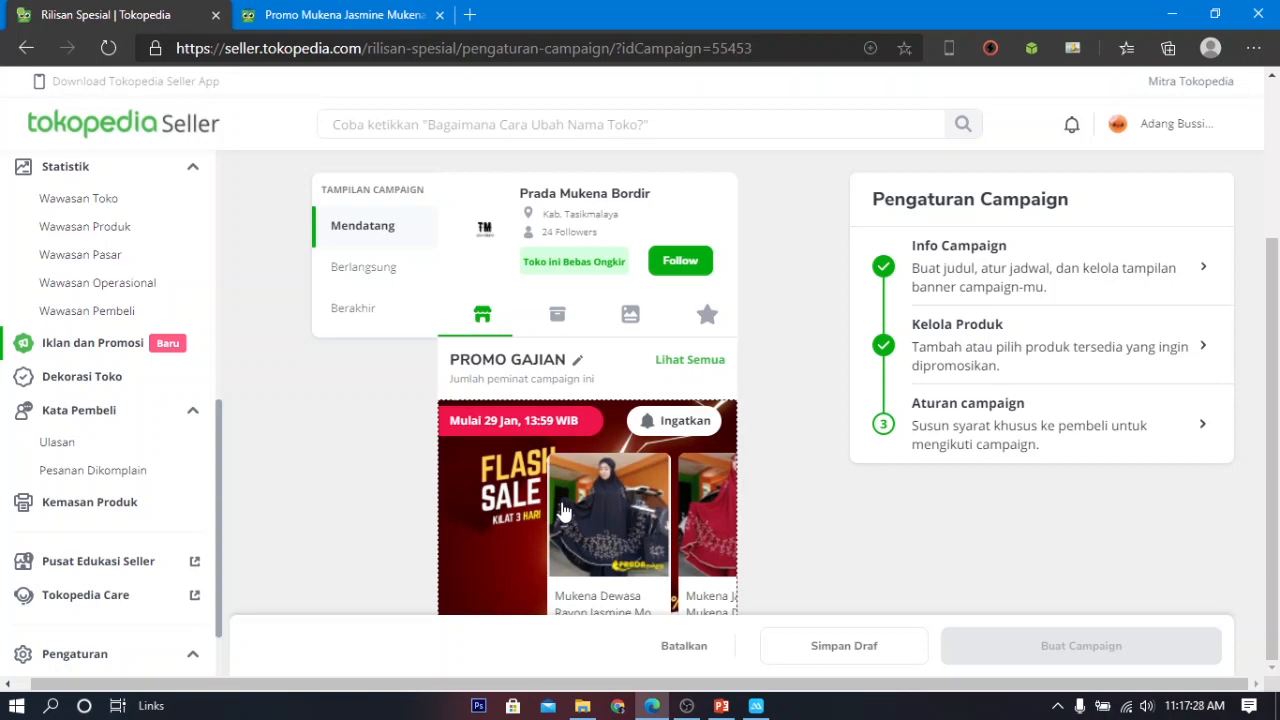
pyautogui.click(950, 425)
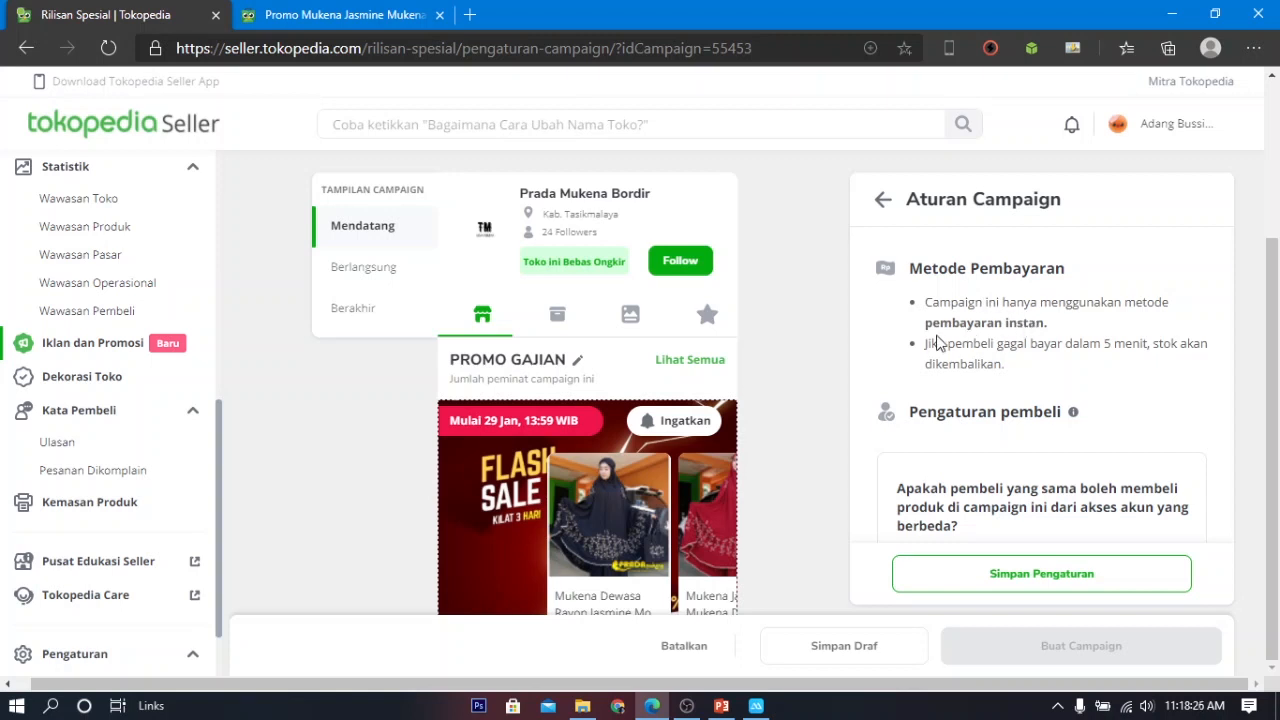
pyautogui.scroll(-1, 967, 345)
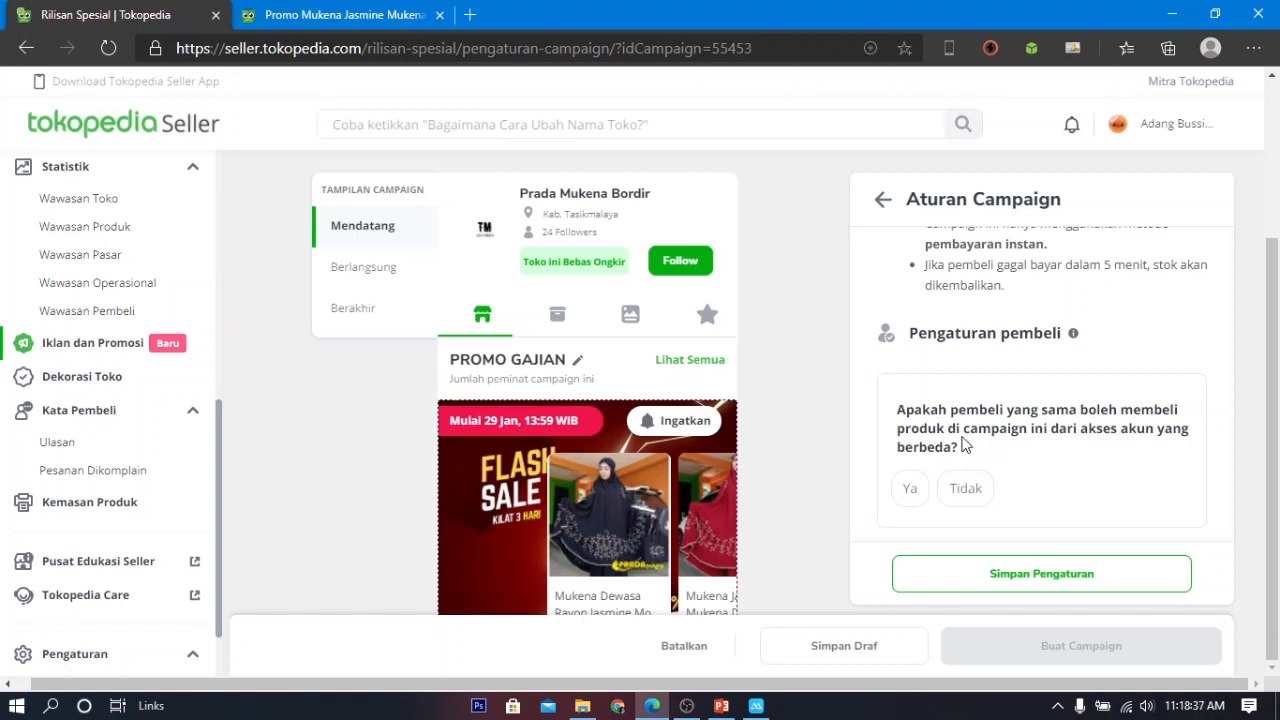
pyautogui.click(968, 490)
pyautogui.scroll(-2, 1023, 480)
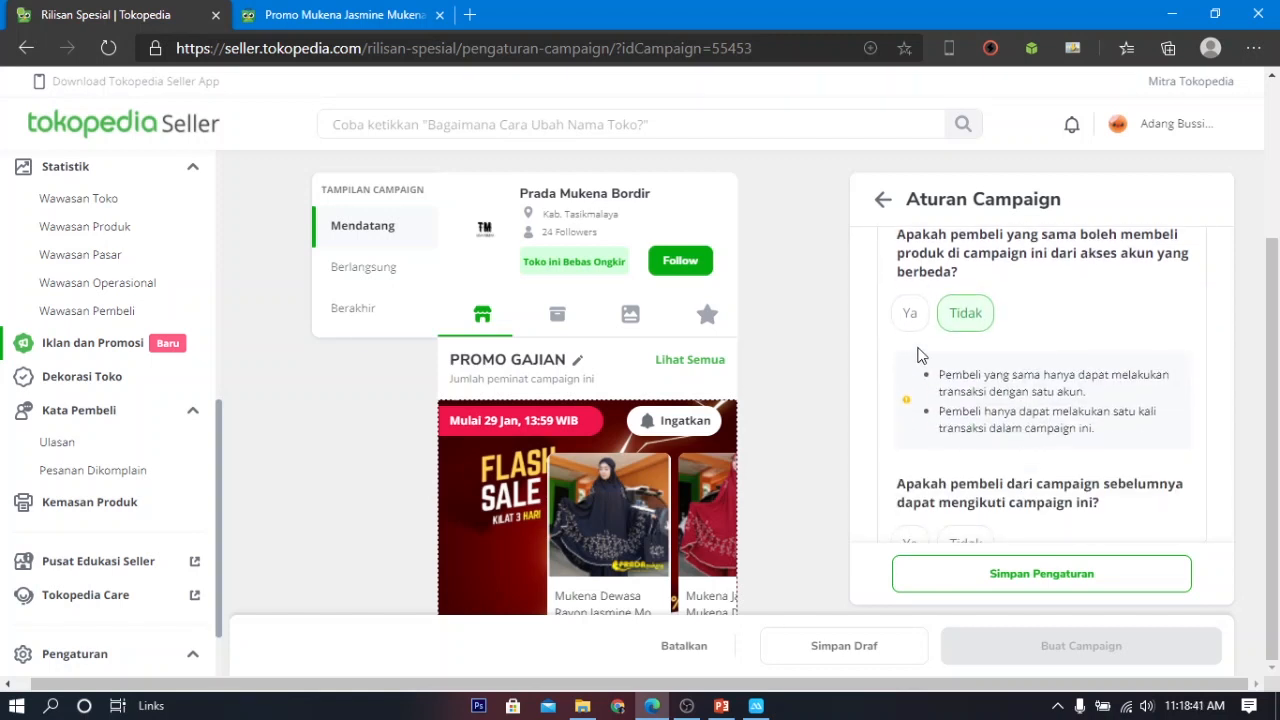
pyautogui.scroll(-1, 951, 325)
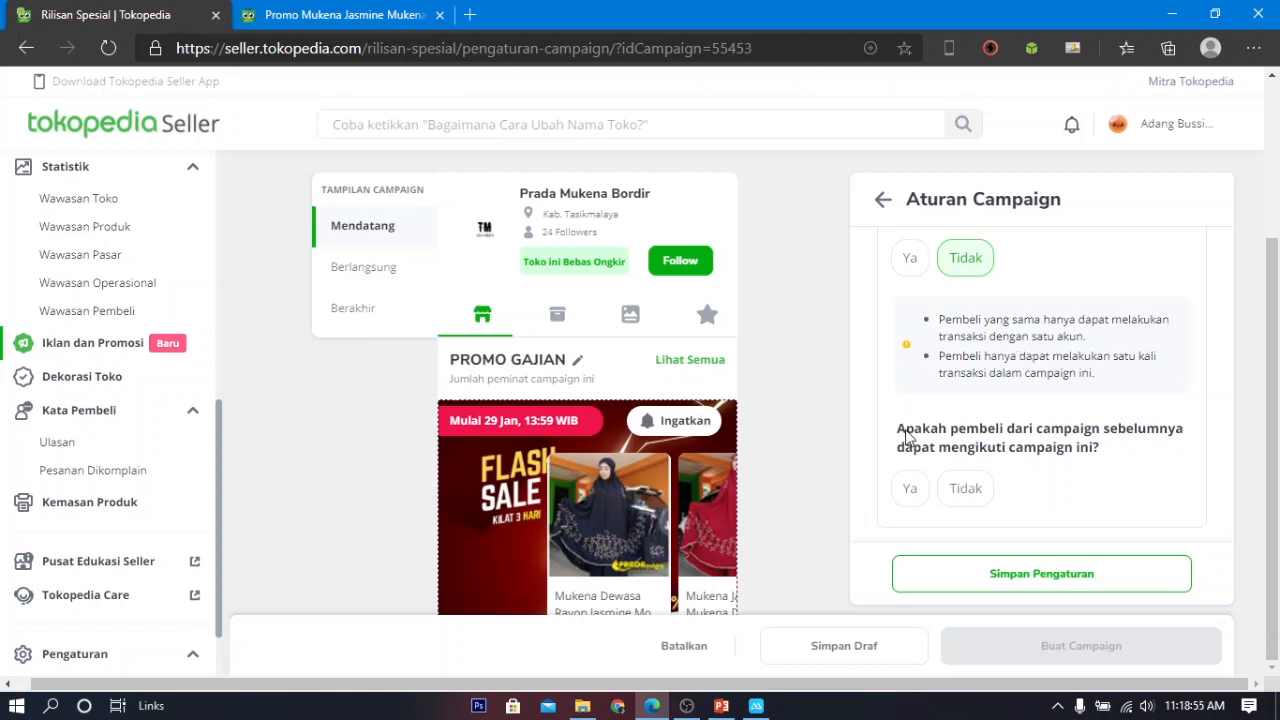
pyautogui.scroll(2, 979, 416)
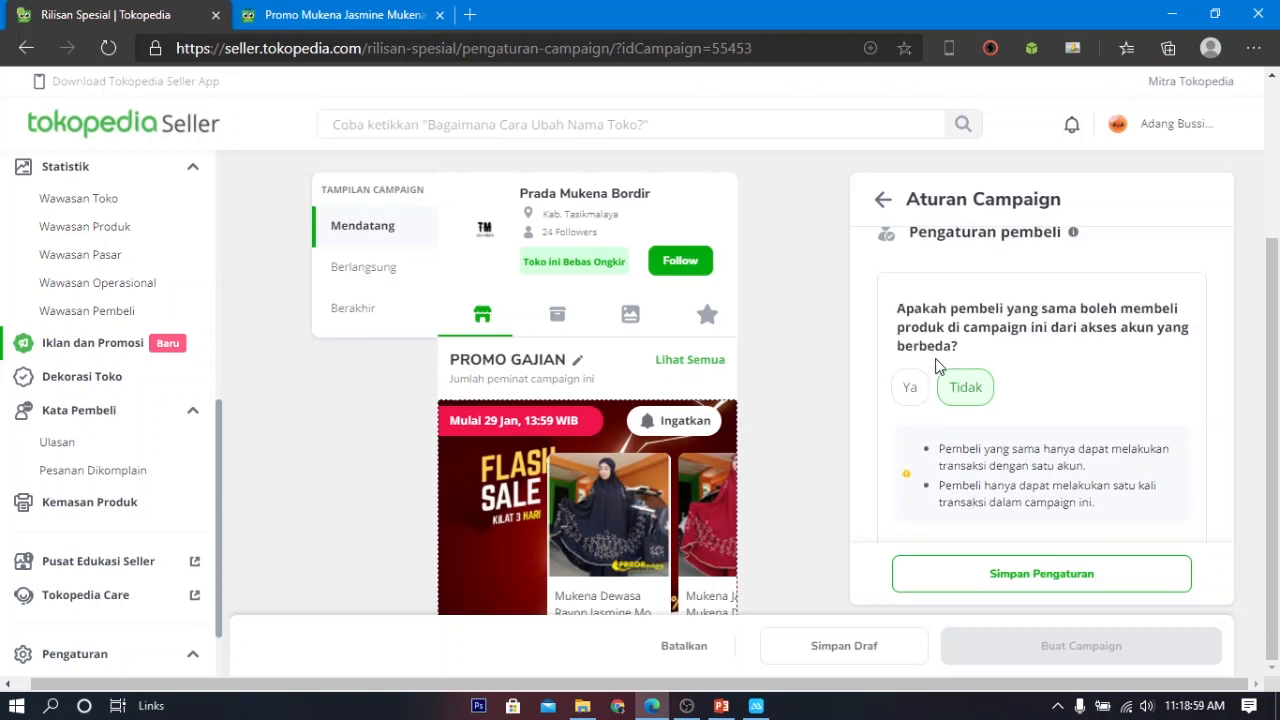
pyautogui.click(910, 390)
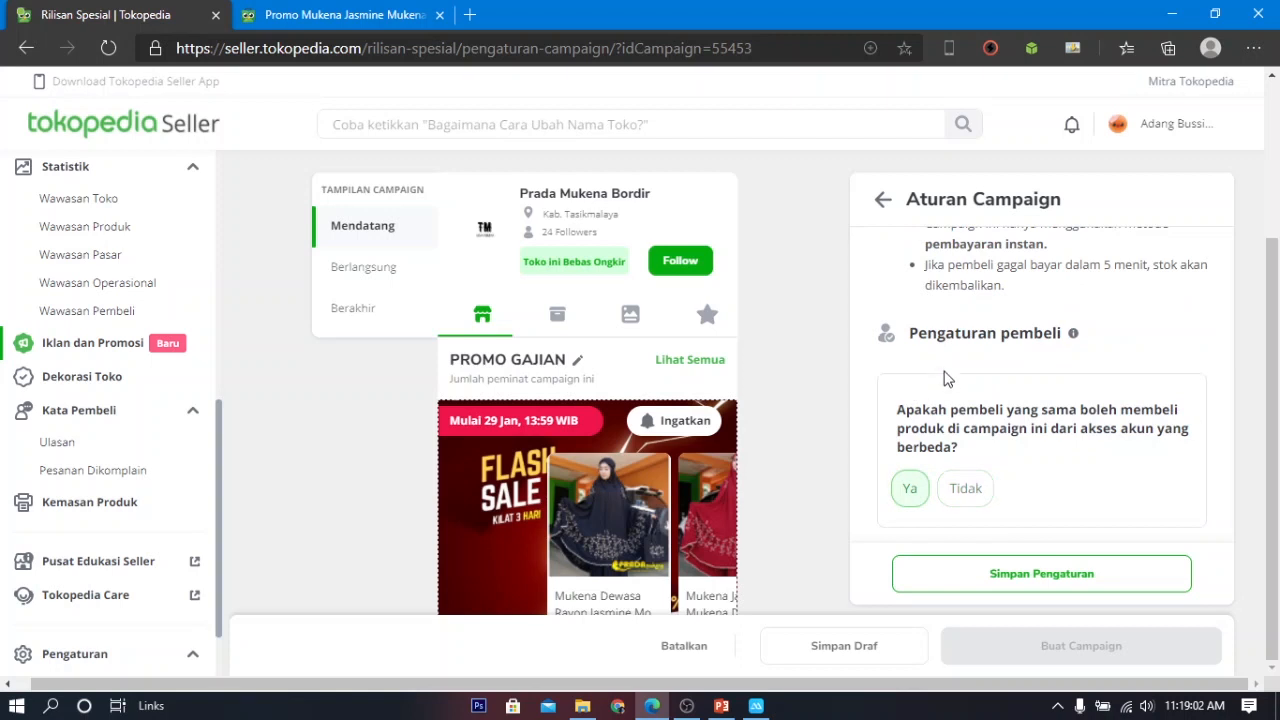
pyautogui.click(965, 490)
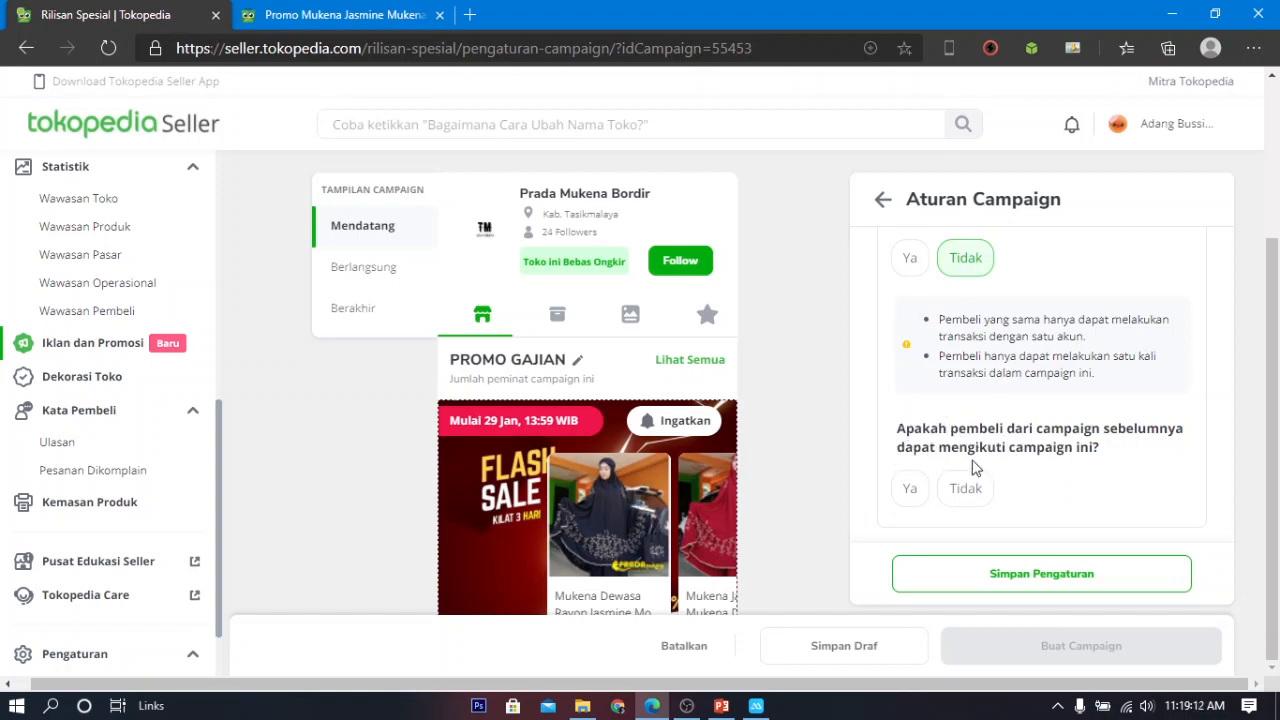
# - Allow buyers from previous campaigns to join this campaign by answering Ya
pyautogui.click(907, 490)
pyautogui.click(965, 509)
pyautogui.scroll(-1, 980, 490)
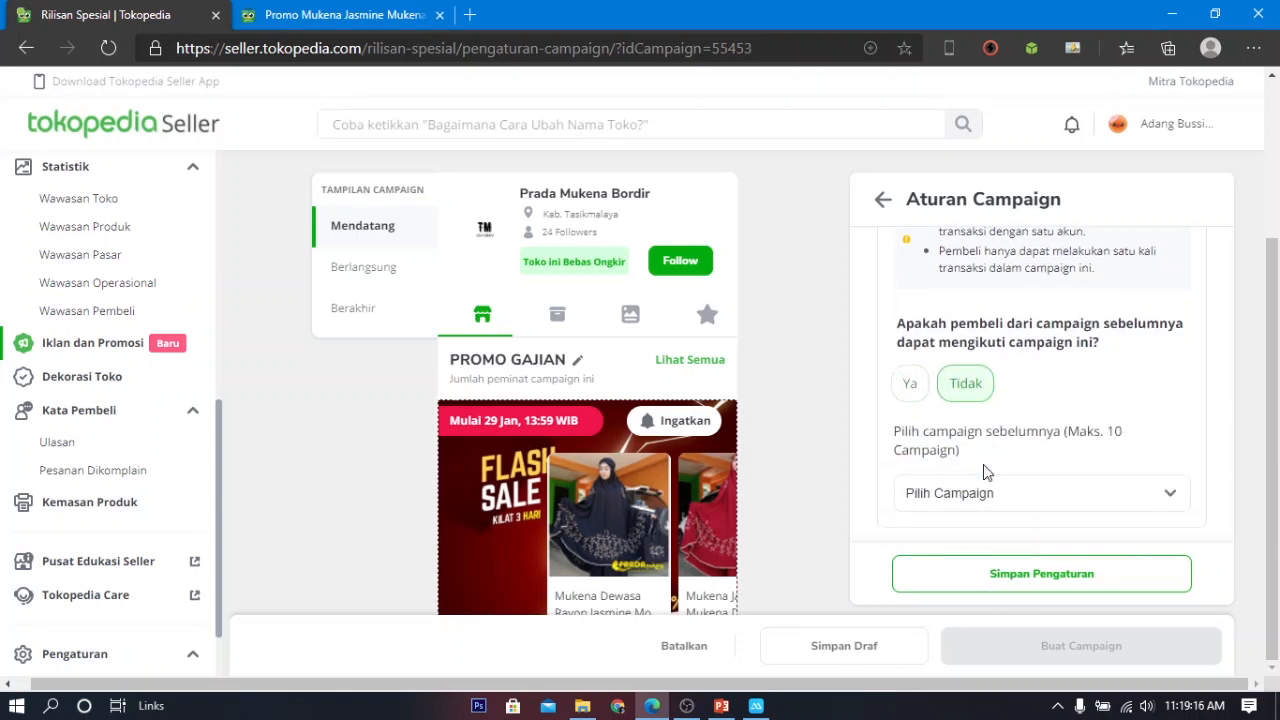
pyautogui.click(910, 395)
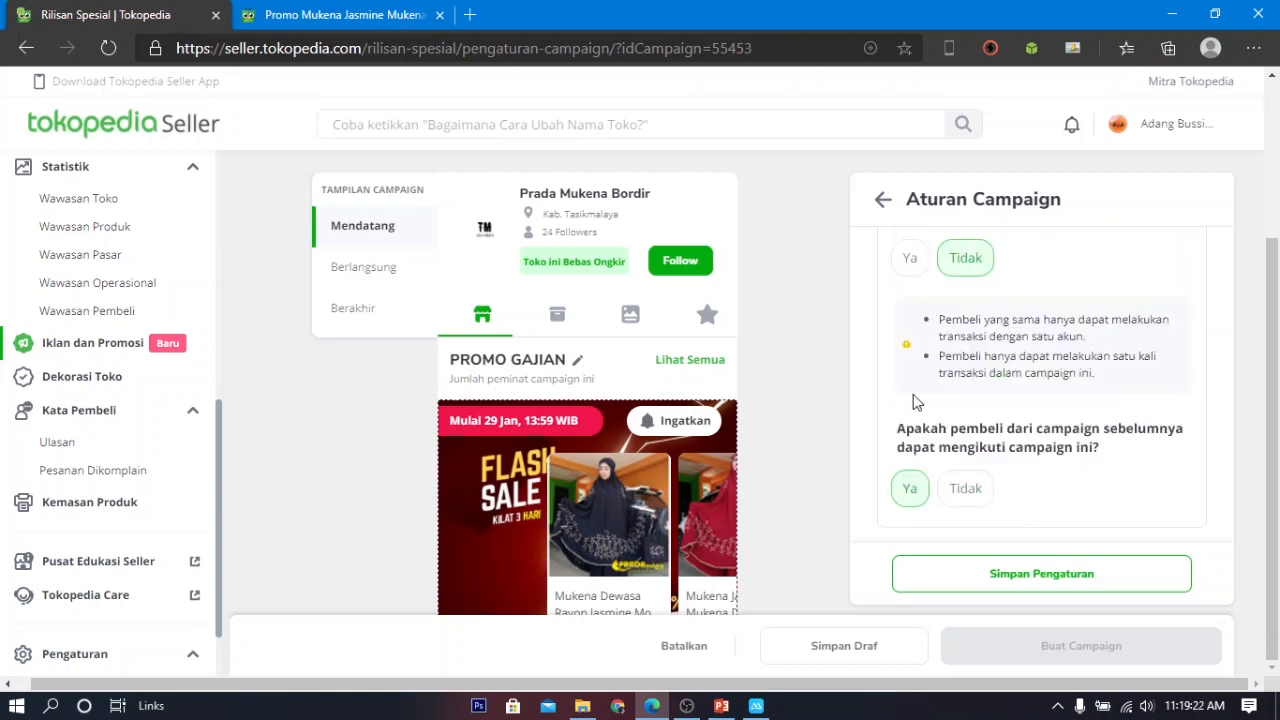
# - Save the campaign rules with their buyer terms and conditions, and create the campaign
pyautogui.scroll(4, 912, 402)
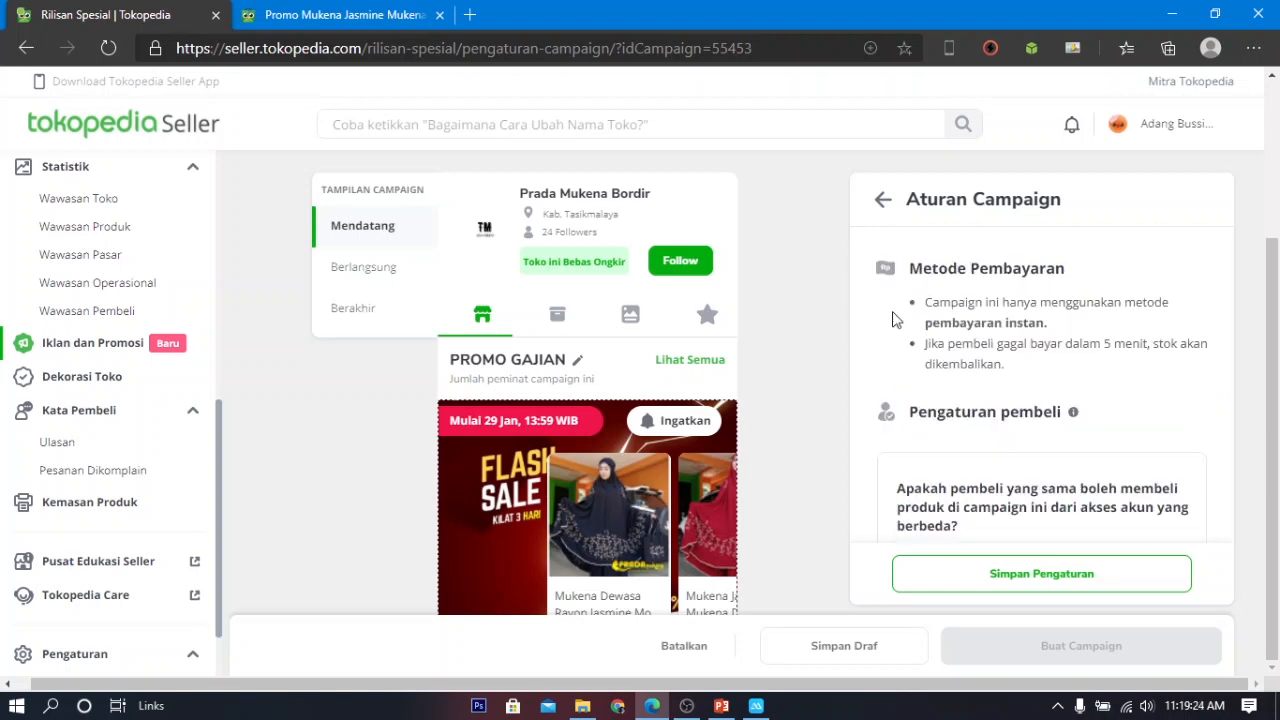
pyautogui.scroll(-2, 895, 318)
pyautogui.click(1035, 576)
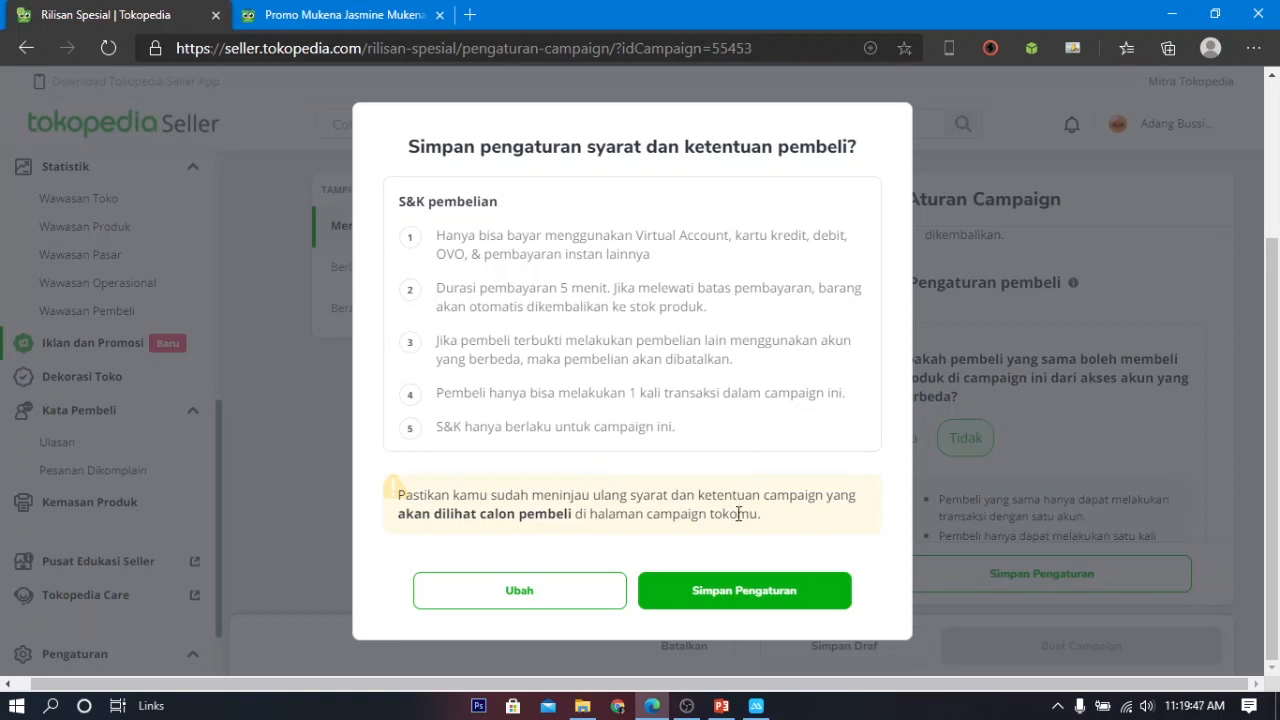
pyautogui.click(744, 591)
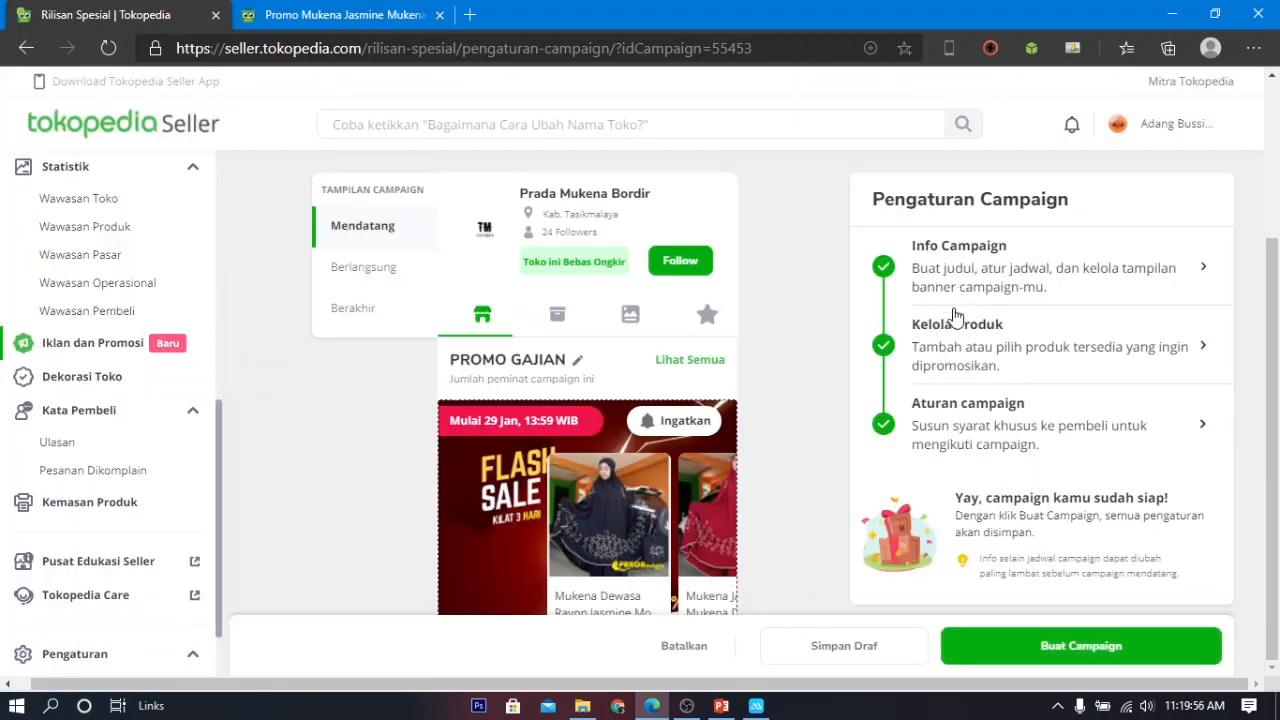
pyautogui.click(1058, 648)
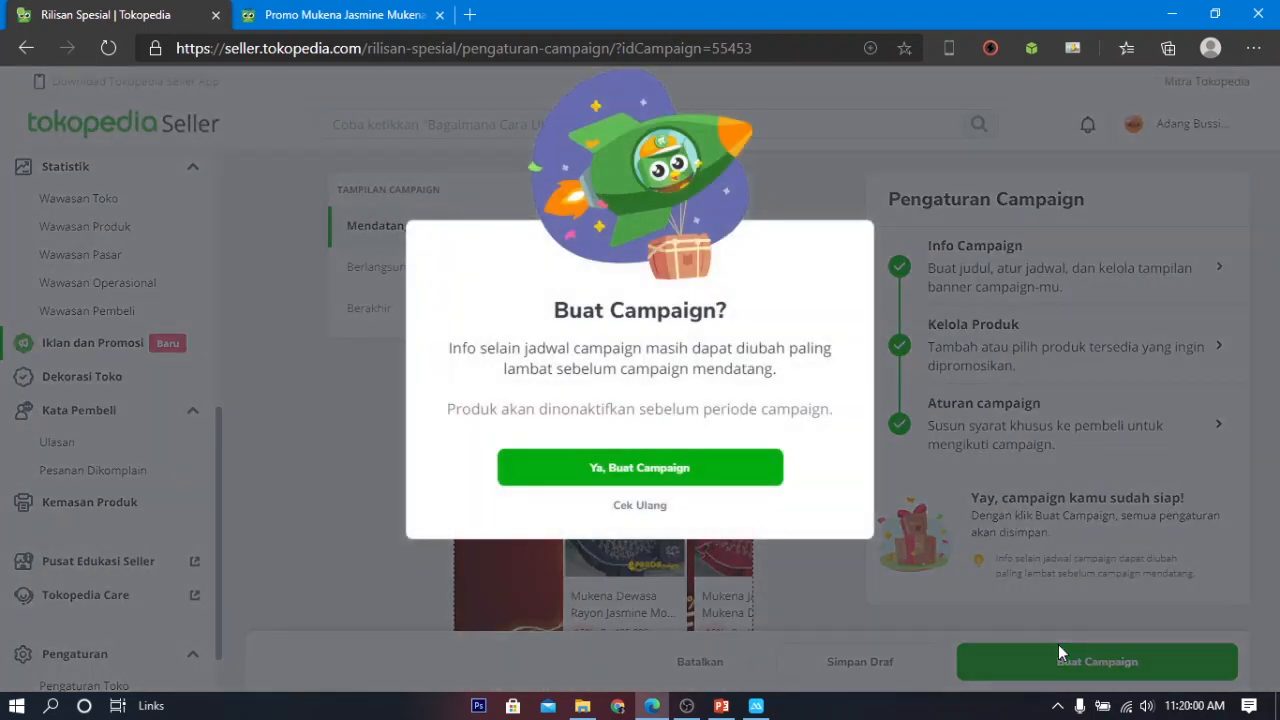
pyautogui.click(610, 466)
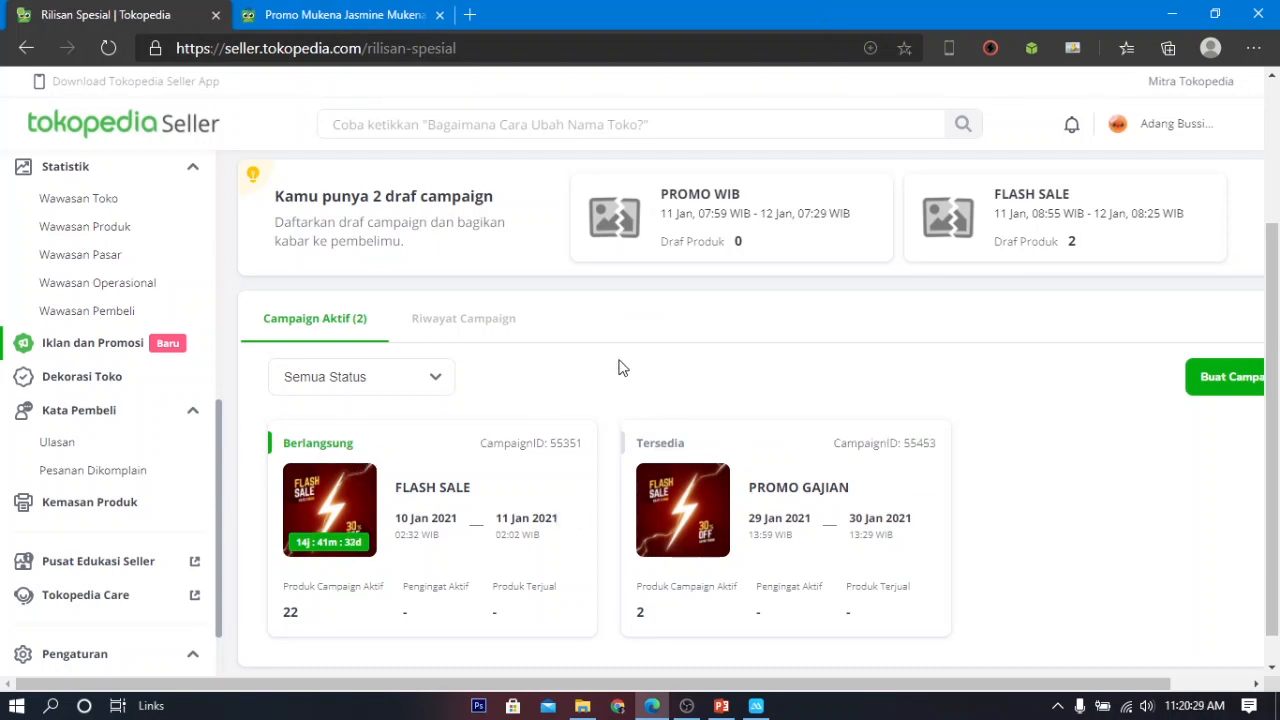
# - Switch to the ApowerMirror phone mirror, minimise the browser and PowerPoint windows, and show the phone in full screen
pyautogui.click(756, 706)
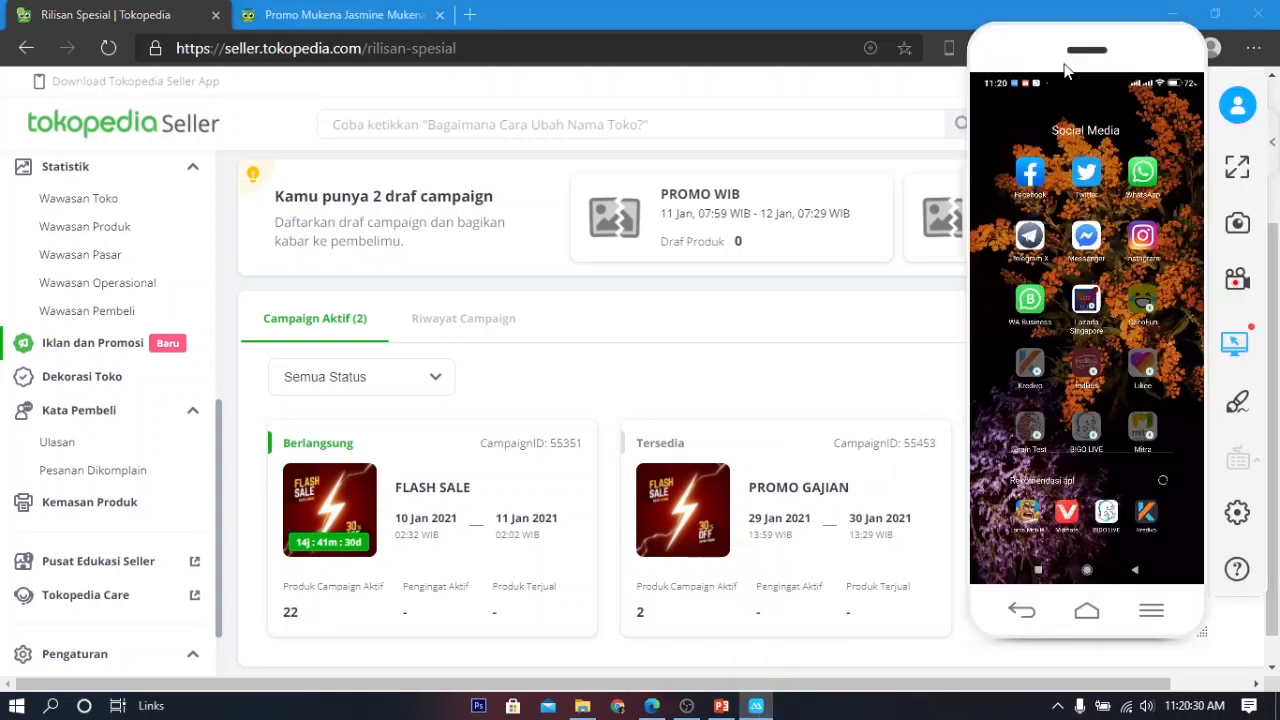
pyautogui.click(1175, 12)
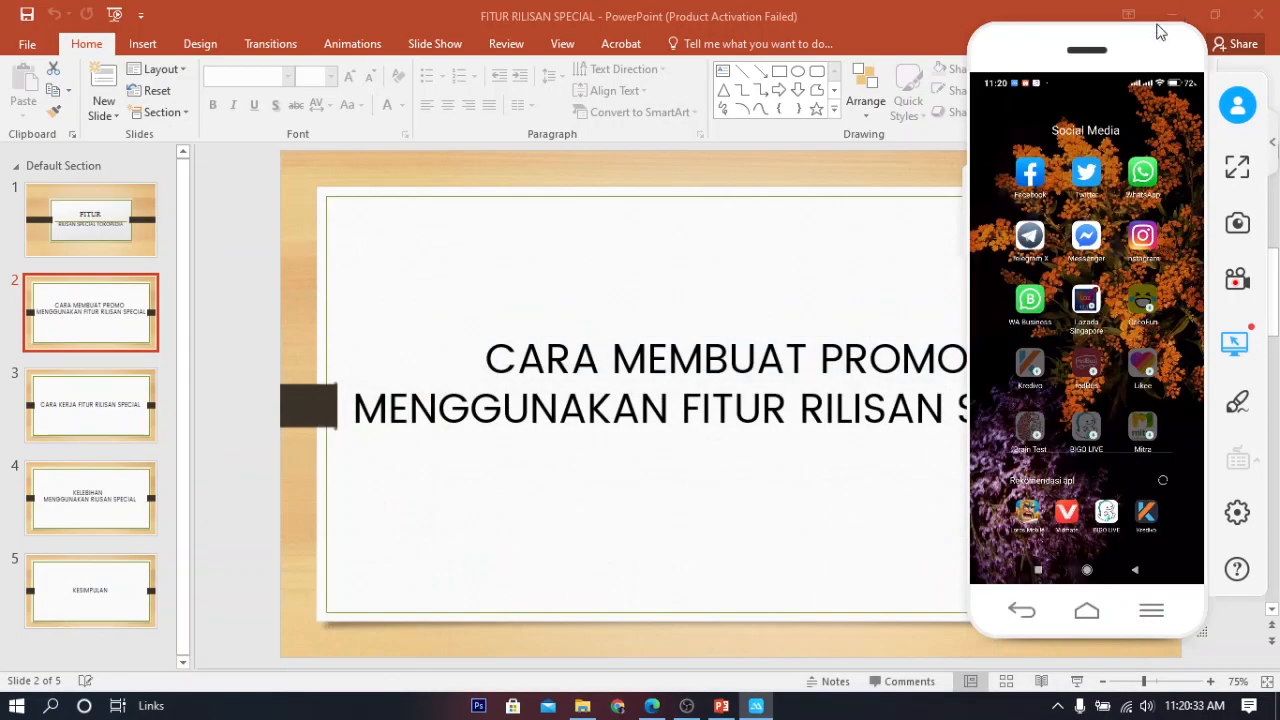
pyautogui.click(1178, 12)
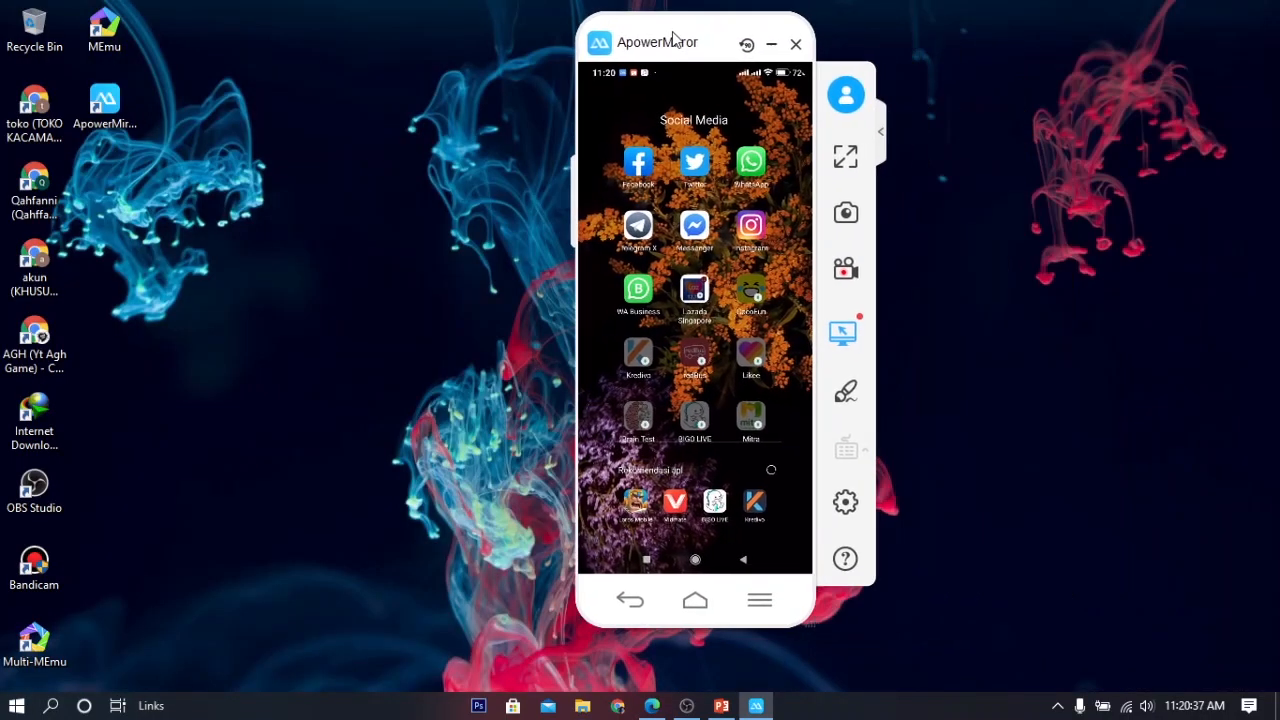
pyautogui.moveTo(675, 38); pyautogui.dragTo(670, 48)
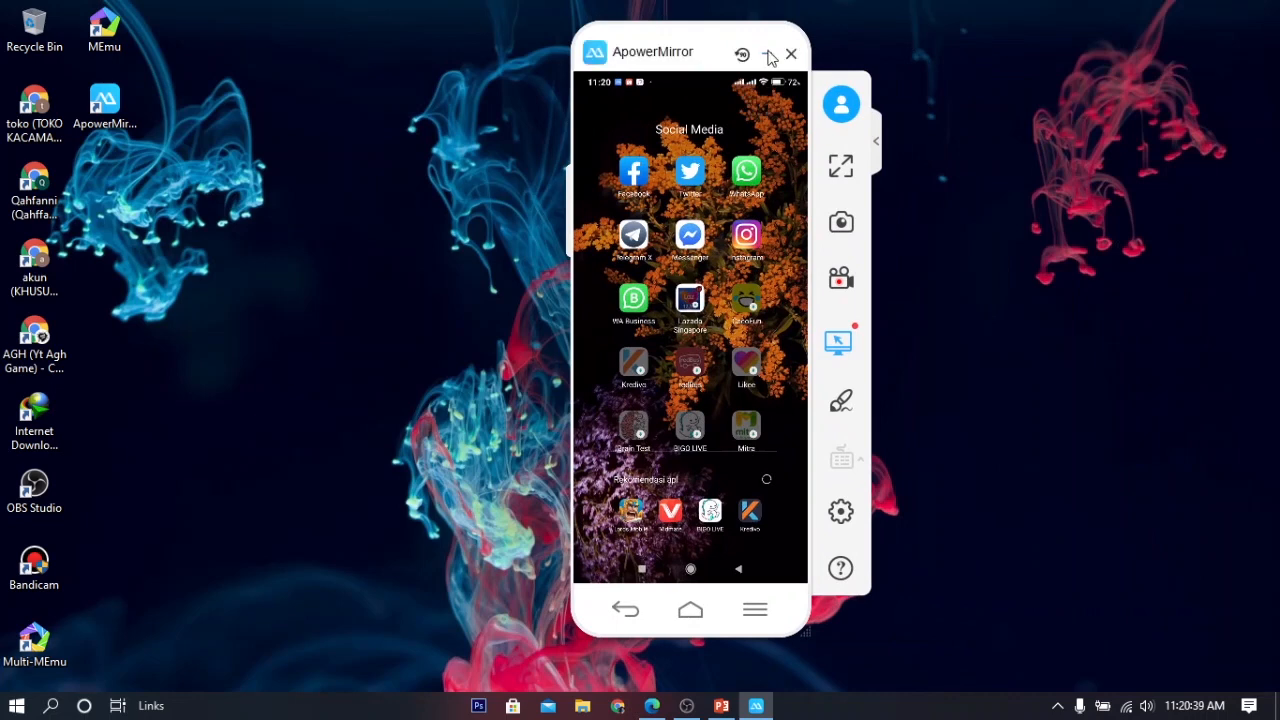
pyautogui.click(840, 165)
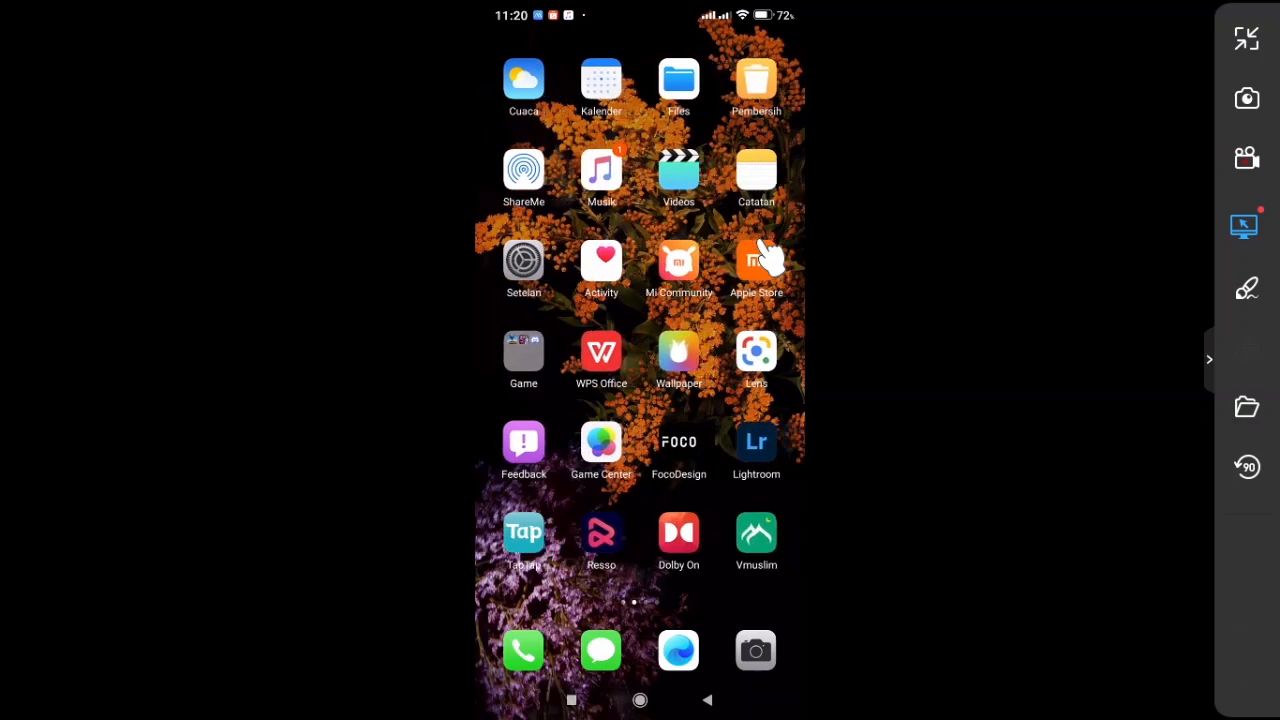
# - Open the Tokopedia app on the mirrored phone and look over its home page
pyautogui.click(770, 258)
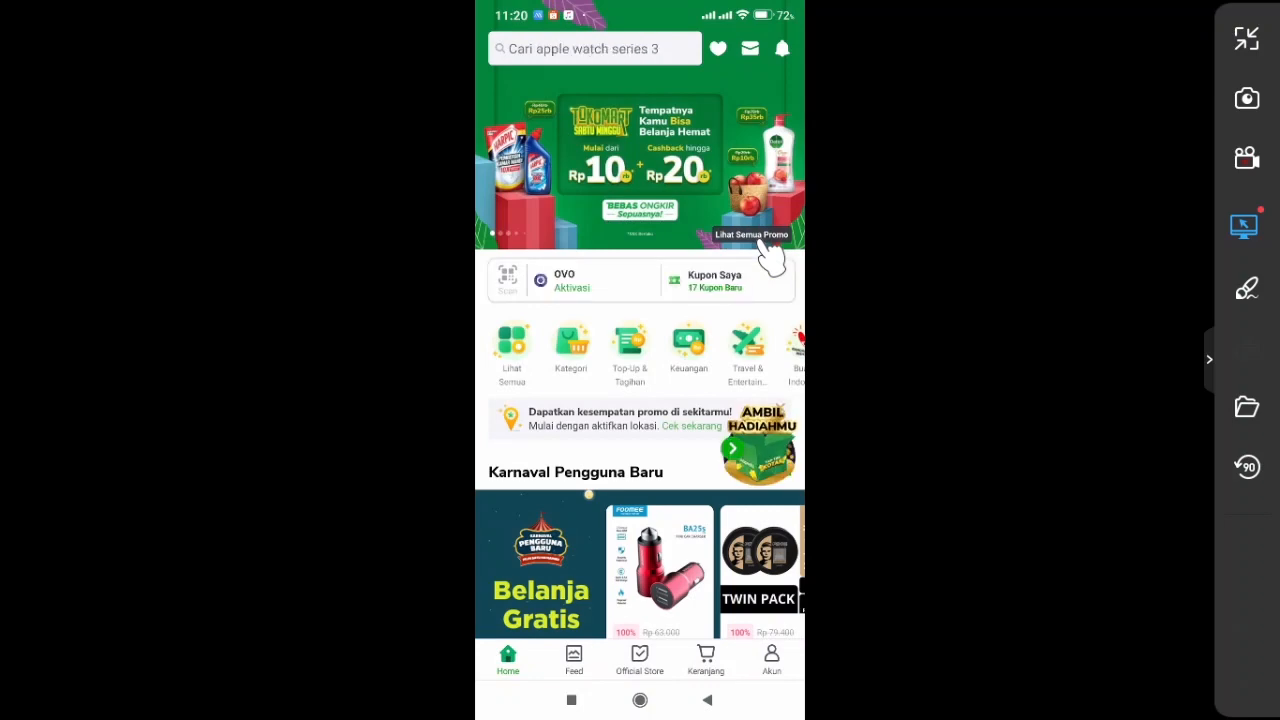
pyautogui.scroll(-3, 770, 258)
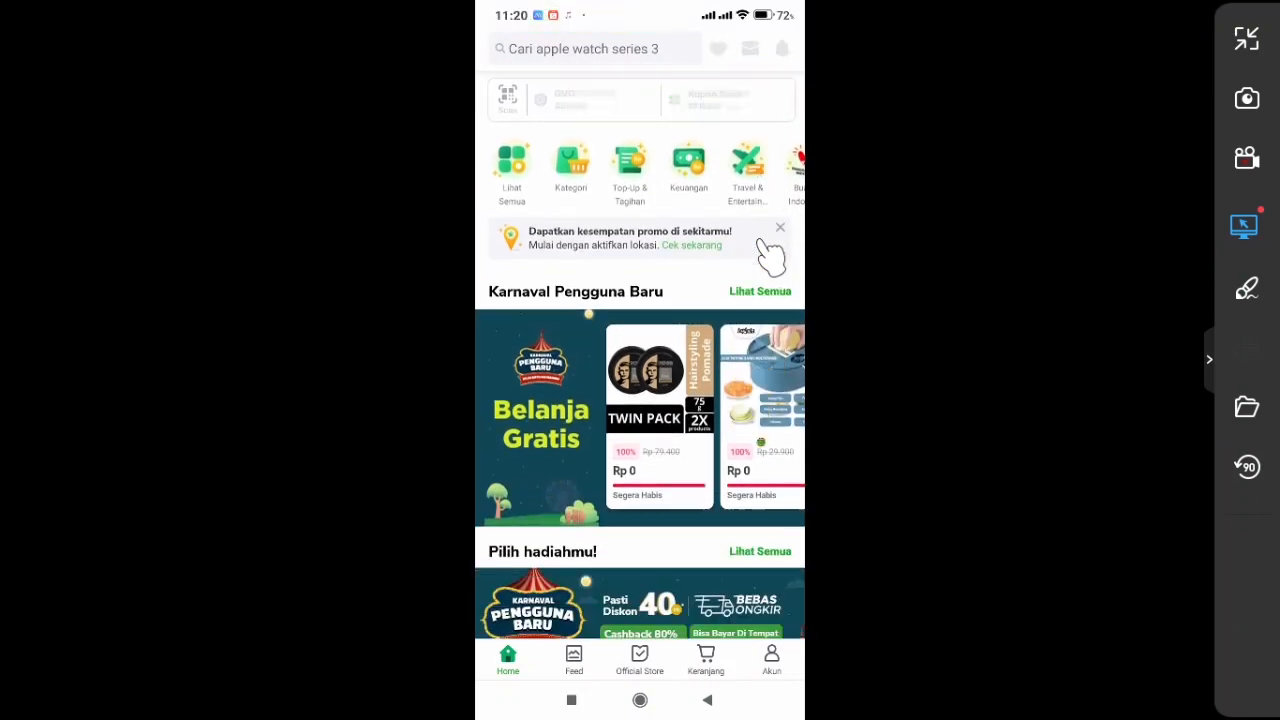
pyautogui.scroll(3, 770, 258)
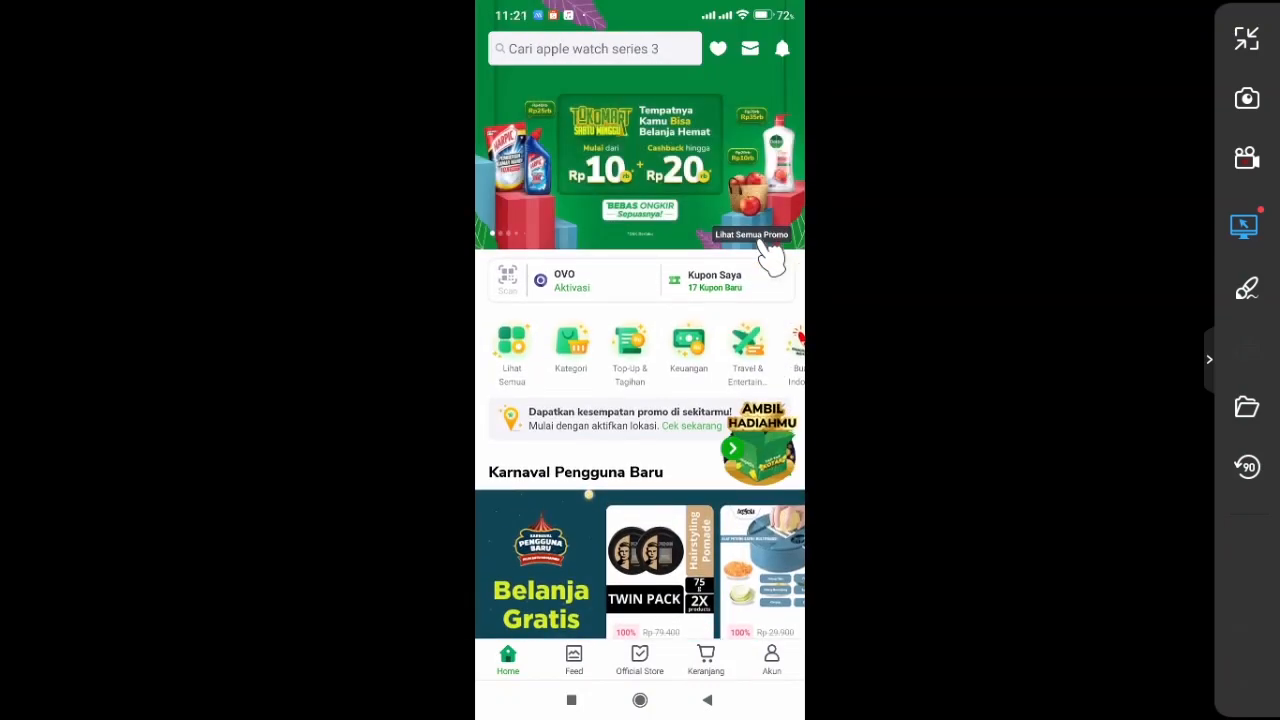